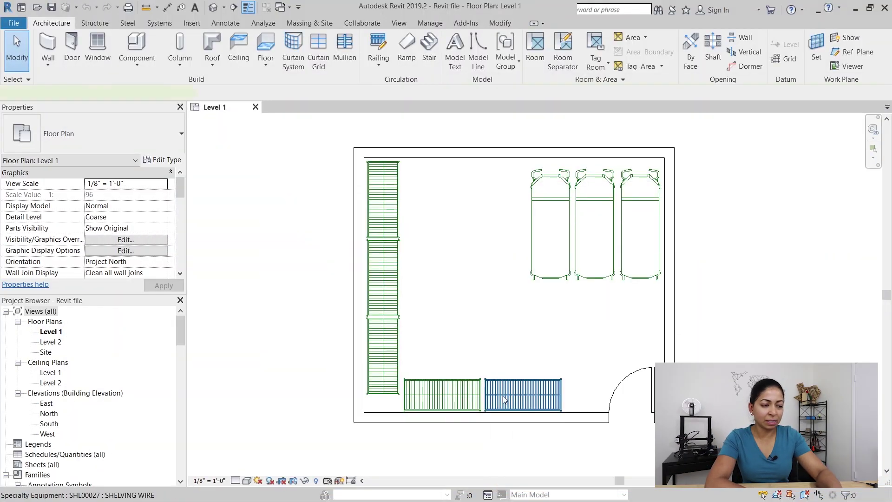
- Select a wire shelving unit and the leftmost stretcher in the floor plan to check which specialty equipment they are
left_click(436, 398)
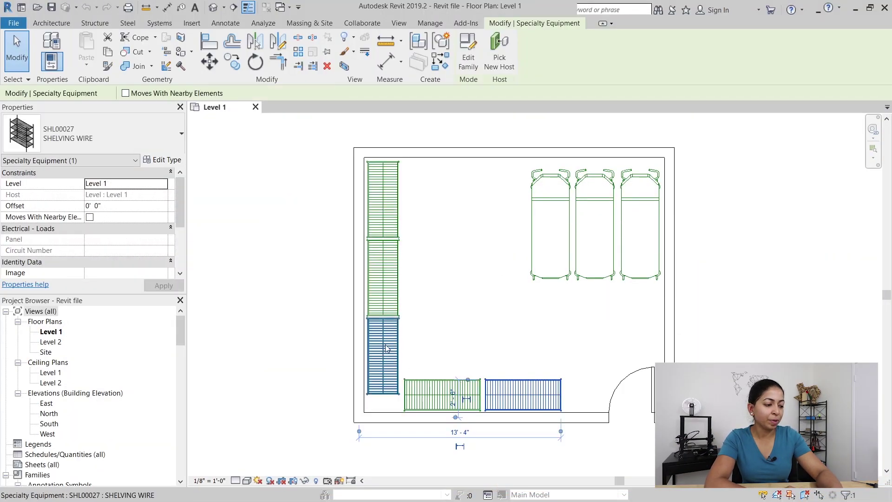
left_click(561, 279)
left_click(557, 358)
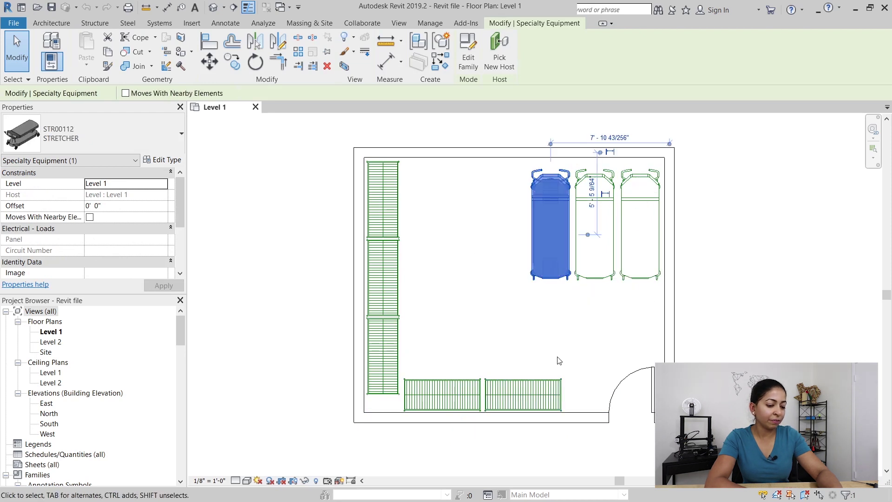
left_click(541, 241)
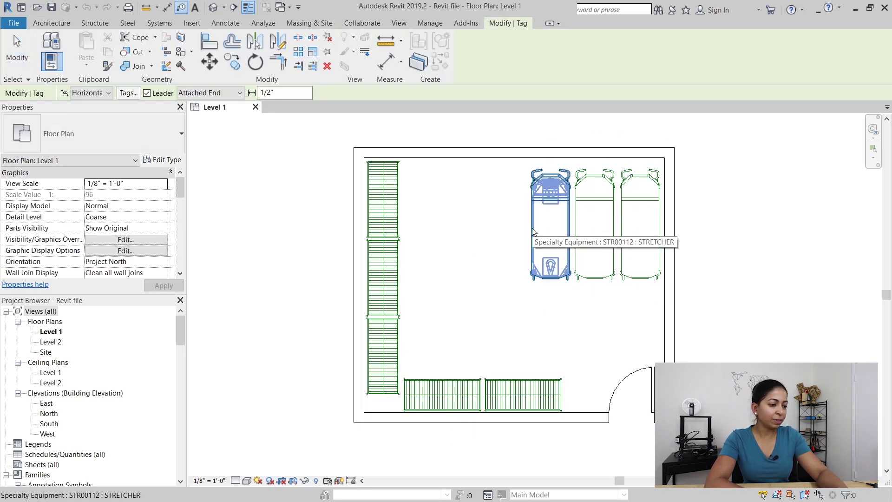
- Try to tag the leftmost stretcher, looking through the Annotations library folder for a specialty equipment tag to load
left_click(533, 232)
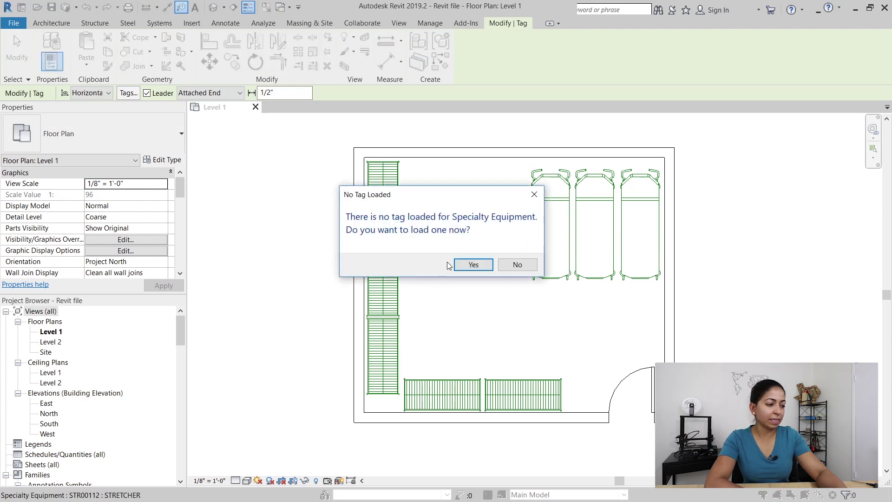
left_click(467, 271)
double_click(391, 174)
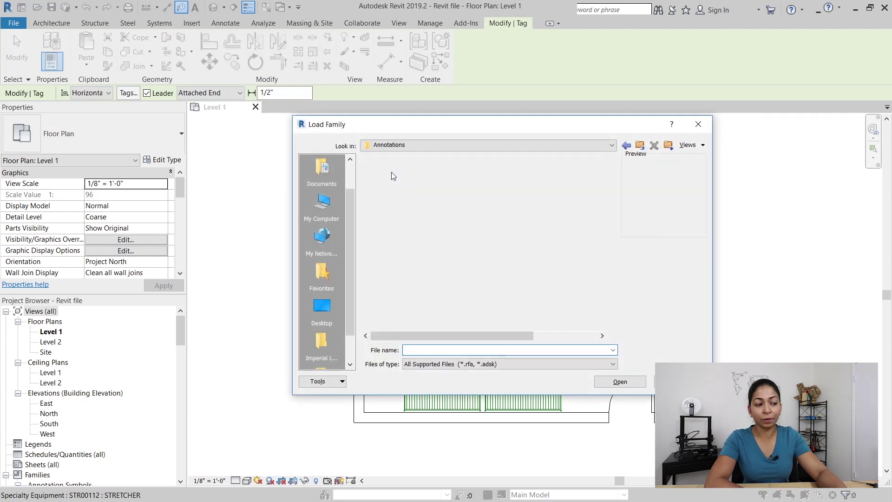
scroll(423, 263, "down", 5)
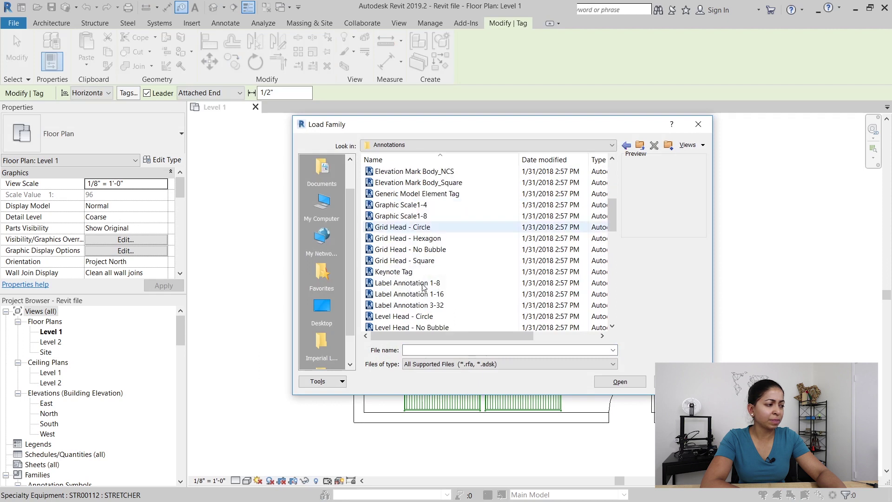
scroll(423, 286, "down", 9)
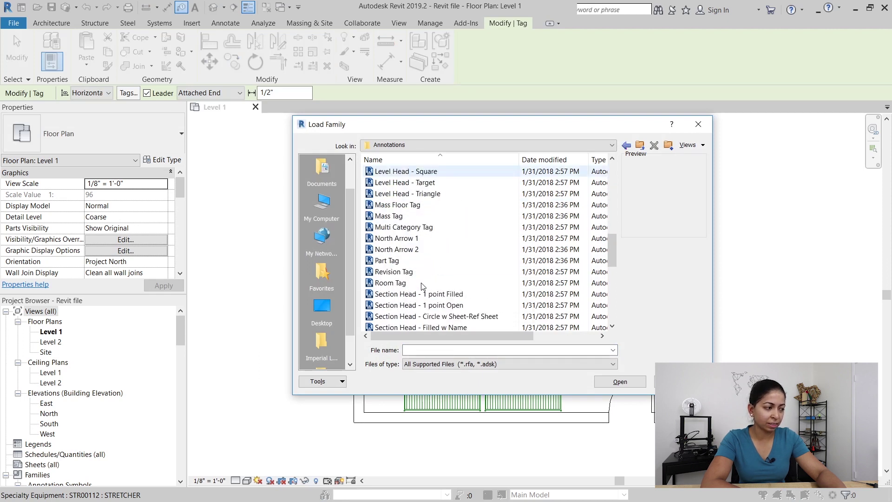
scroll(422, 287, "down", 3)
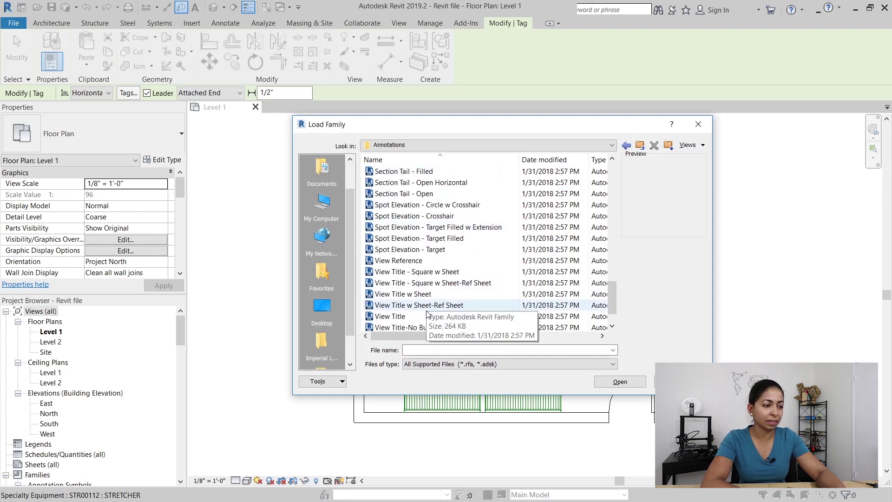
scroll(404, 316, "down", 1)
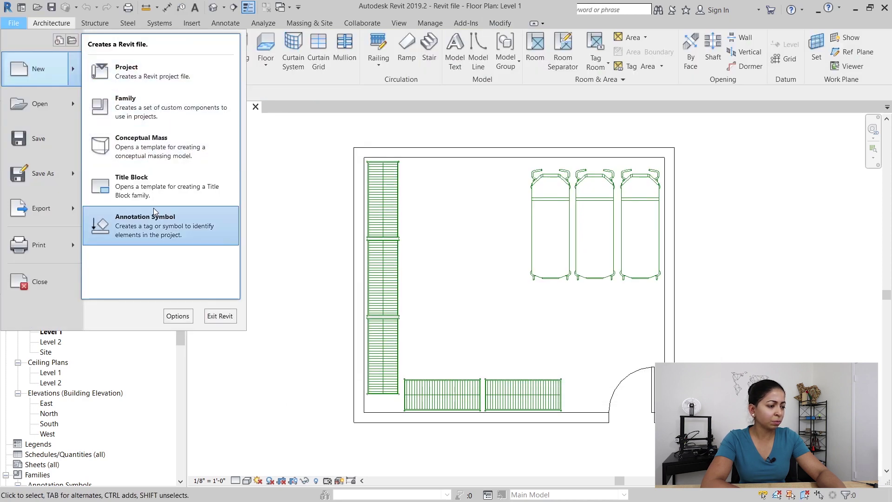
- Create a new annotation symbol family from the Generic Tag template
left_click(156, 235)
left_click(377, 238)
scroll(376, 242, "down", 2)
left_click(365, 261)
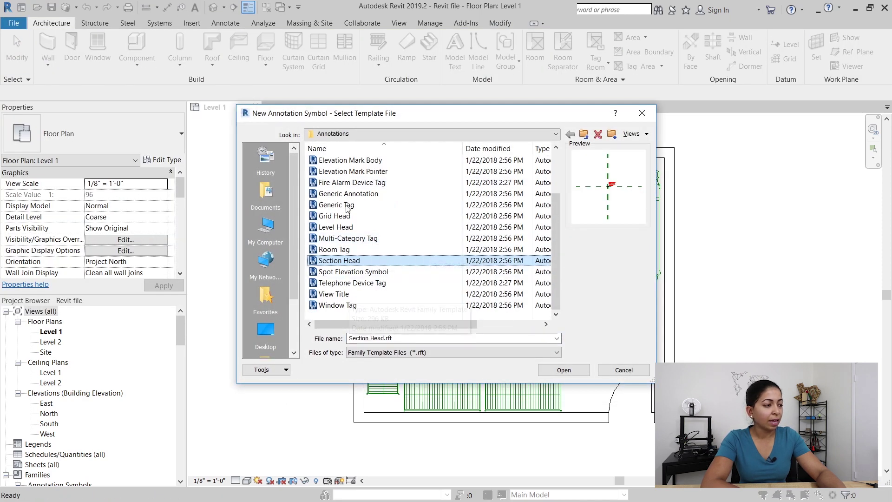
left_click(336, 205)
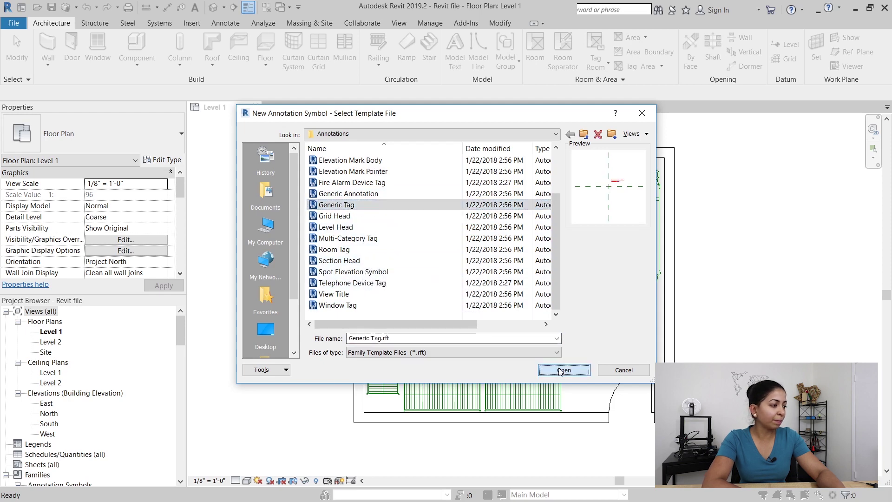
left_click(564, 370)
- Delete the template's instruction note and set the family category to Specialty Equipment Tags
scroll(587, 287, "up", 5)
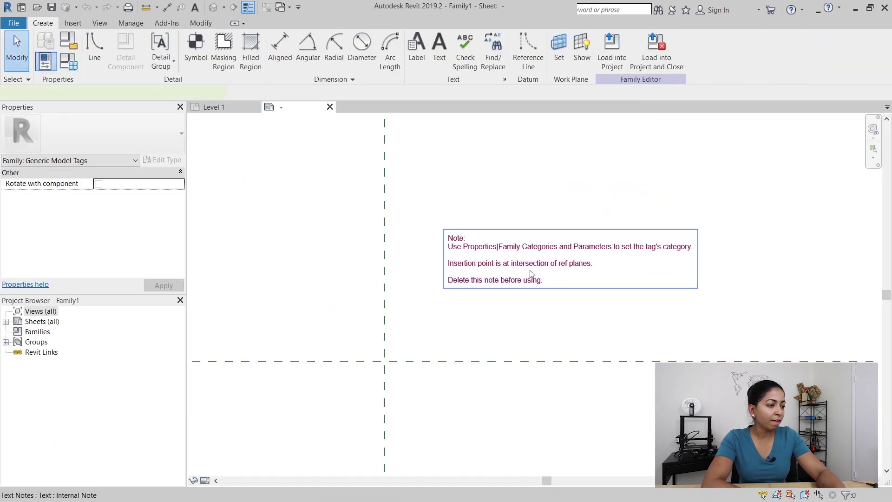
left_click(534, 279)
key("Delete")
left_click(68, 42)
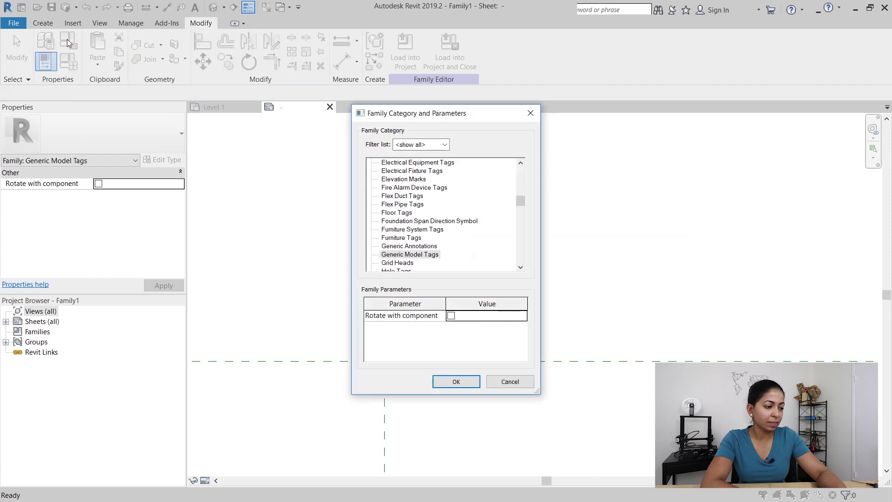
scroll(409, 234, "down", 10)
scroll(409, 235, "down", 5)
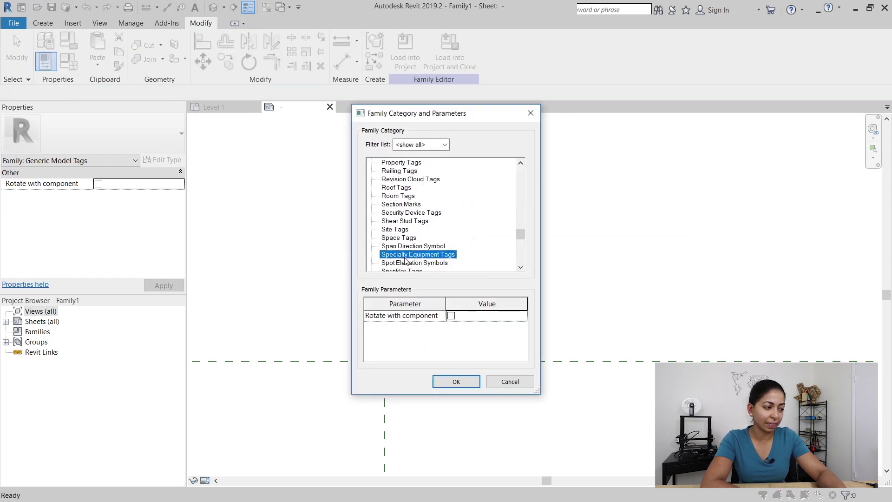
left_click(456, 382)
- Tile the tag family view and the Level 1 floor plan side by side
key("w")
key("t")
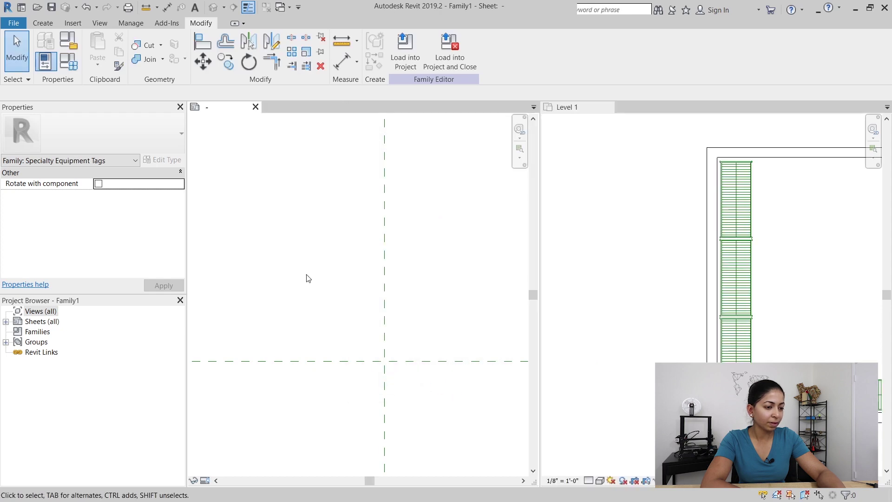
scroll(576, 181, "down", 2)
scroll(786, 233, "up", 2)
- Examine the leftmost stretcher's type properties for its family and type names, leaving them unchanged
left_click(786, 258)
left_click(785, 258)
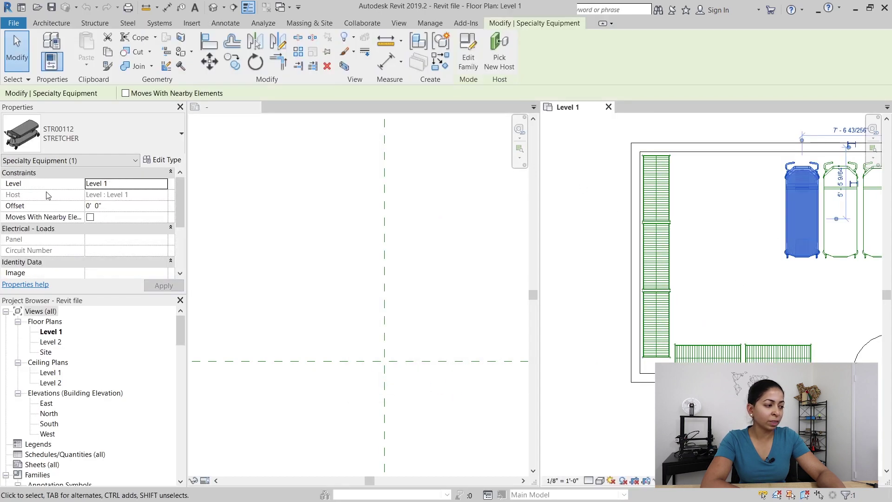
left_click(160, 160)
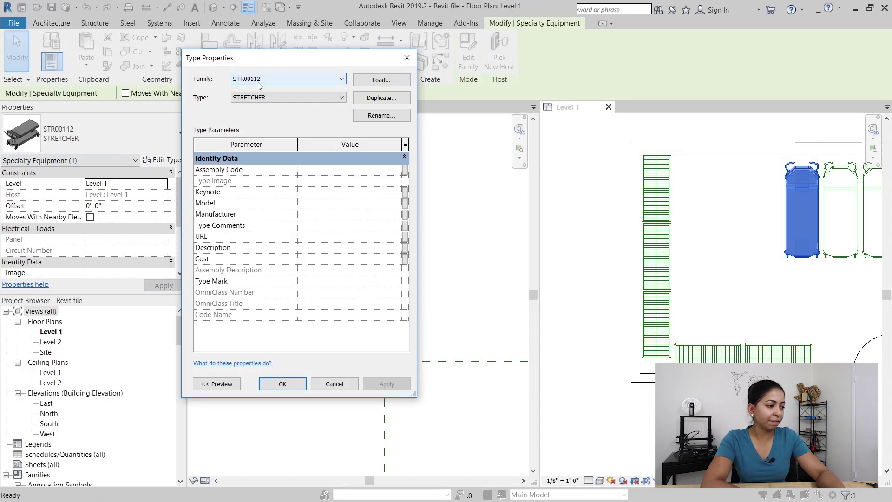
left_click(325, 384)
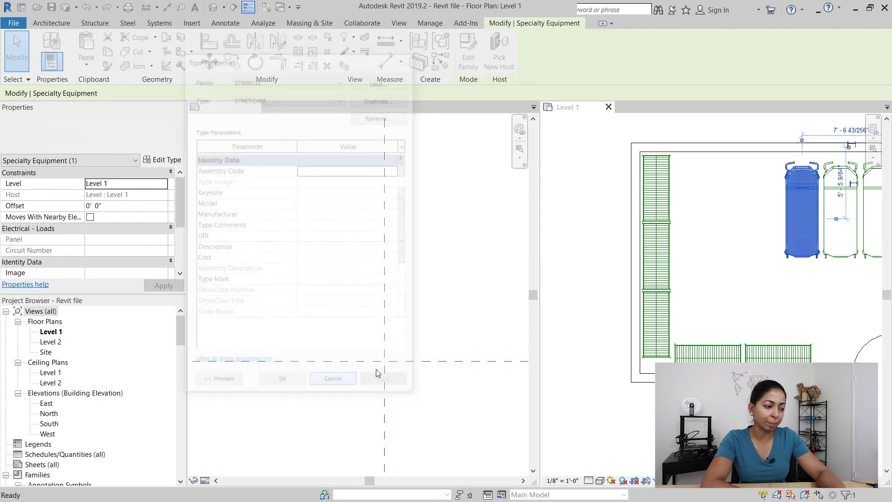
- Place a label with the Family Name parameter near the intersection of the reference planes in the tag family
left_click(375, 368)
left_click(73, 23)
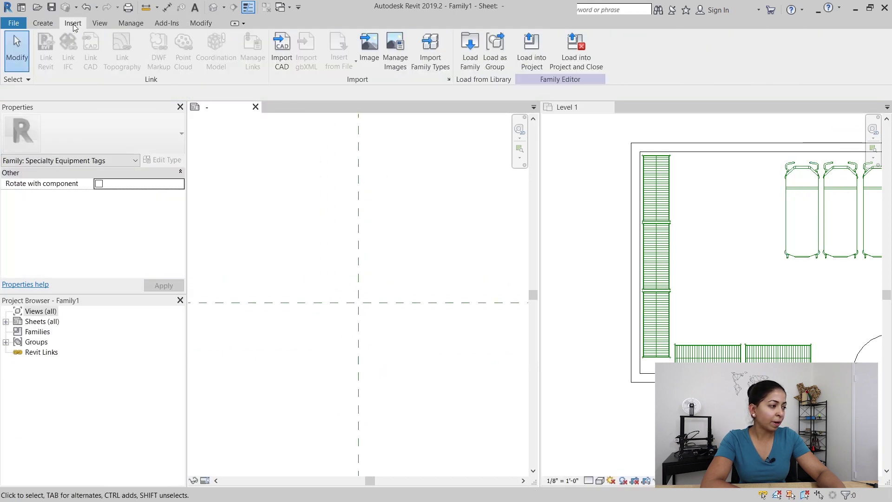
left_click(43, 23)
left_click(426, 48)
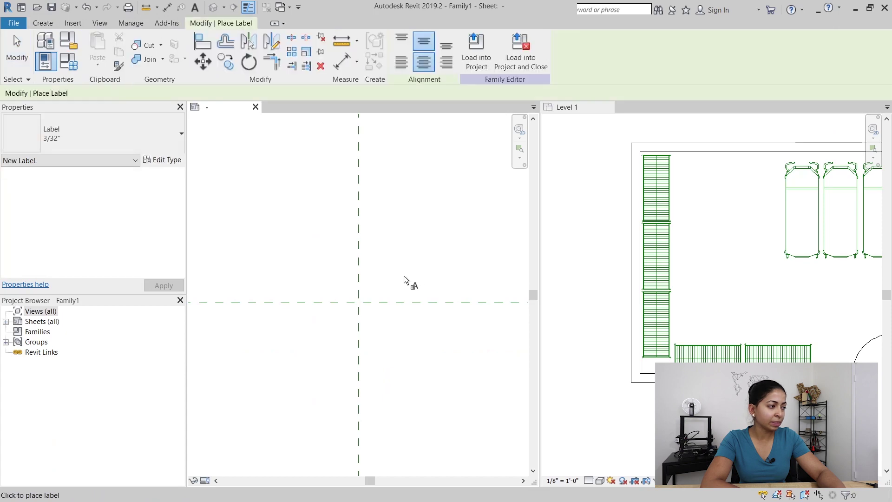
left_click(360, 304)
mouse_move(349, 259)
left_mouse_down()
mouse_move(351, 282)
mouse_move(347, 267)
left_mouse_up()
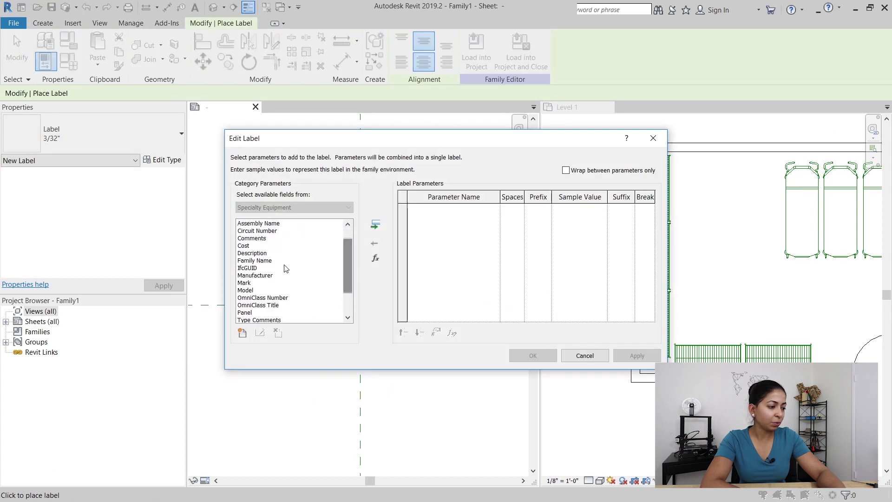
left_click(376, 224)
key("Return")
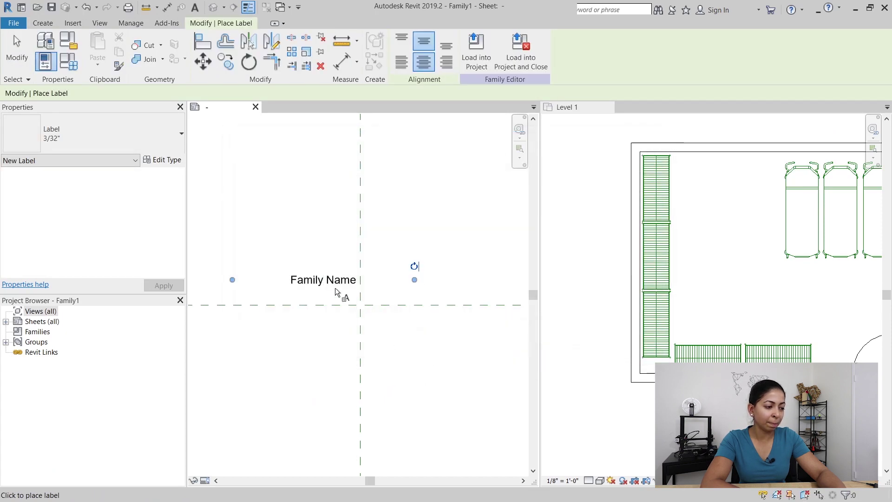
- Move the Family Name label sideways so it is roughly centred on the vertical reference plane
key("Escape")
left_click(355, 281)
left_click_drag(355, 281, 377, 281)
key("Escape")
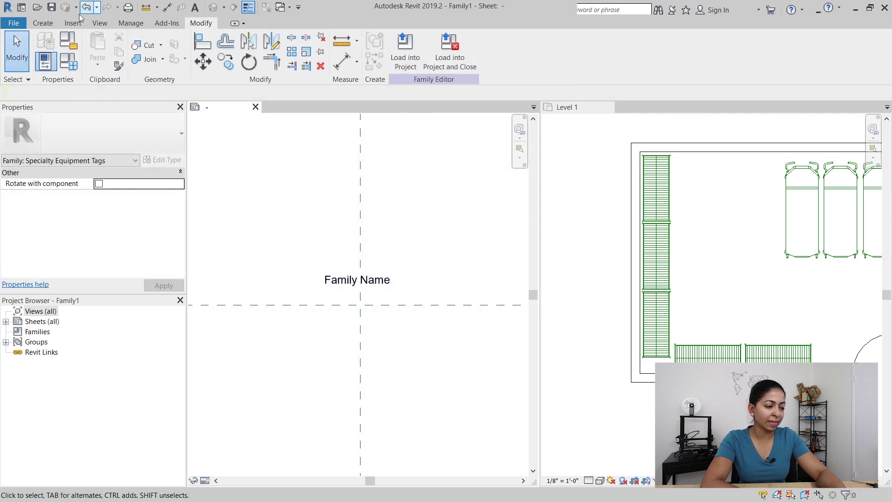
- Place a second label with the Type Name parameter above the Family Name label
left_click(42, 23)
left_click(416, 49)
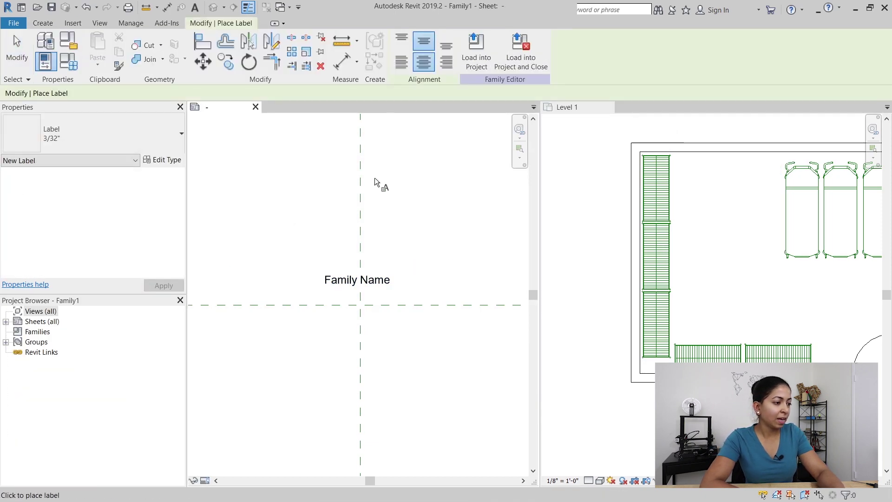
left_click(367, 192)
scroll(353, 261, "down", 2)
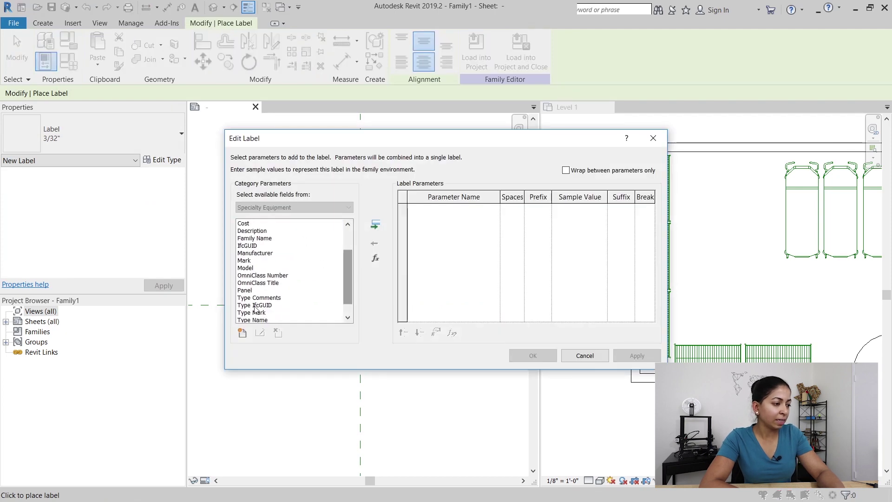
left_click(254, 319)
scroll(265, 311, "down", 1)
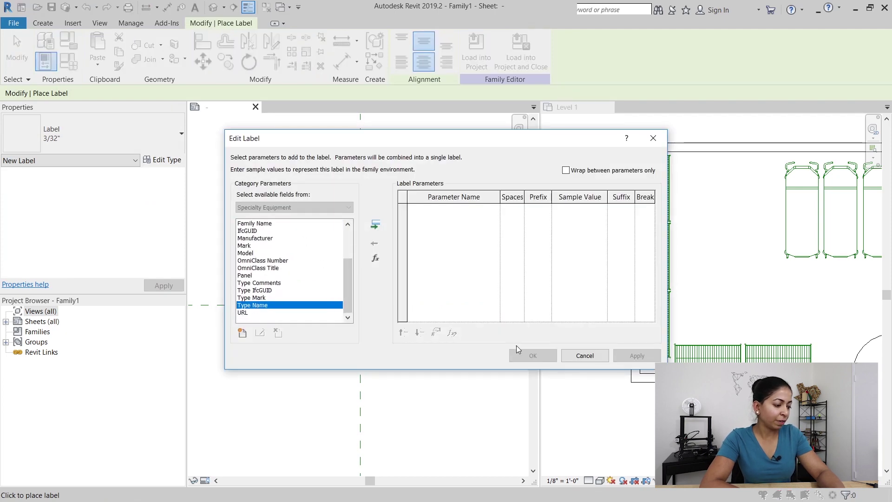
left_click(376, 225)
left_click(531, 355)
key("Escape")
key("Escape")
- Move the Family Name label onto the reference plane intersection and stack the Type Name label directly above it, both centred
scroll(354, 288, "up", 2)
left_click(337, 277)
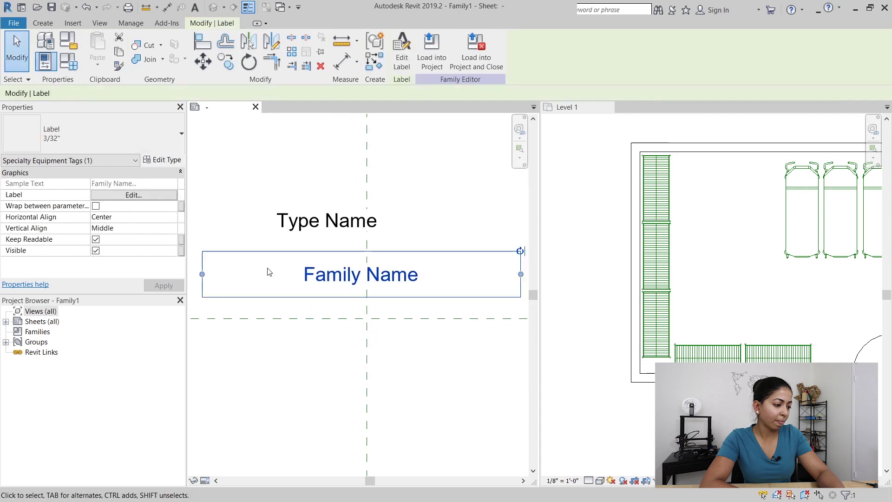
left_click_drag(325, 275, 326, 315)
left_click_drag(304, 224, 349, 282)
left_click(352, 205)
scroll(353, 169, "down", 1)
middle_click_drag(353, 167, 365, 180)
left_click(360, 264)
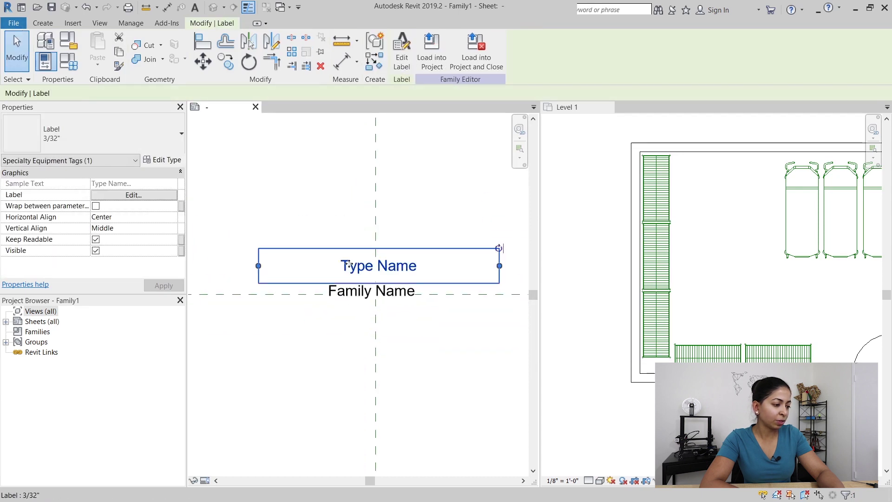
left_click_drag(360, 264, 349, 263)
left_click(383, 292)
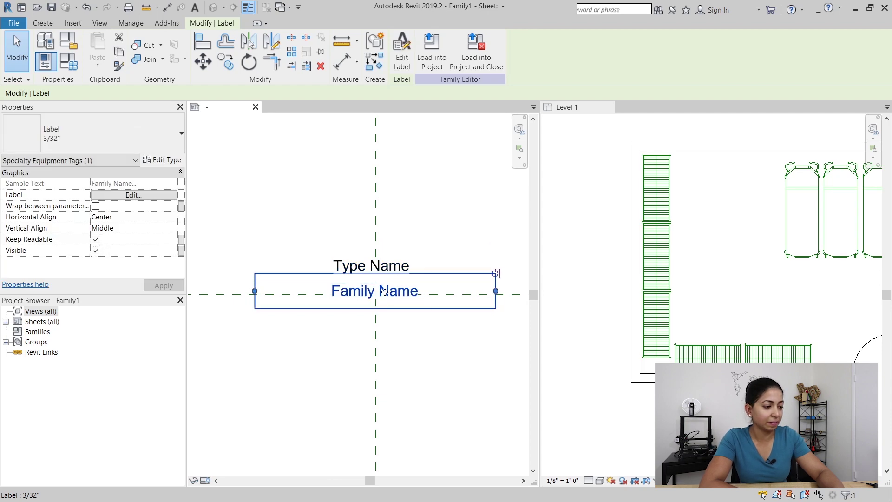
- Save the tag family under the file name Tag
left_click(14, 35)
left_click(13, 23)
mouse_move(83, 177)
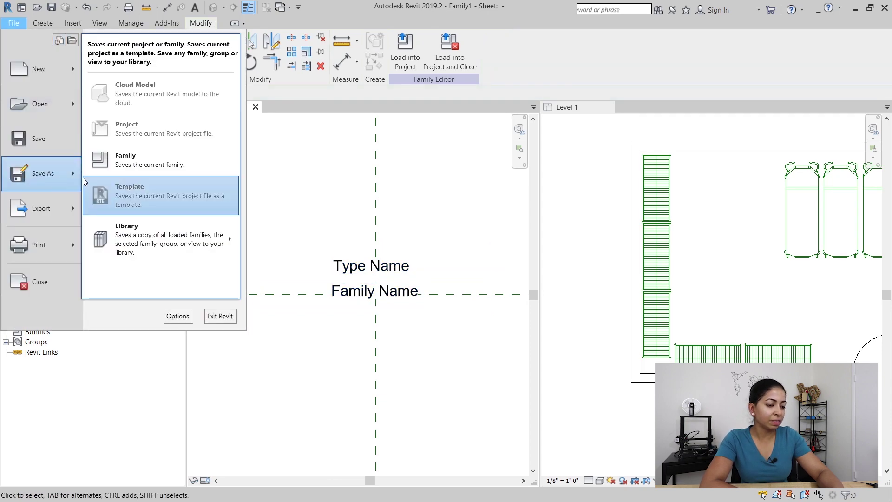
left_click(126, 160)
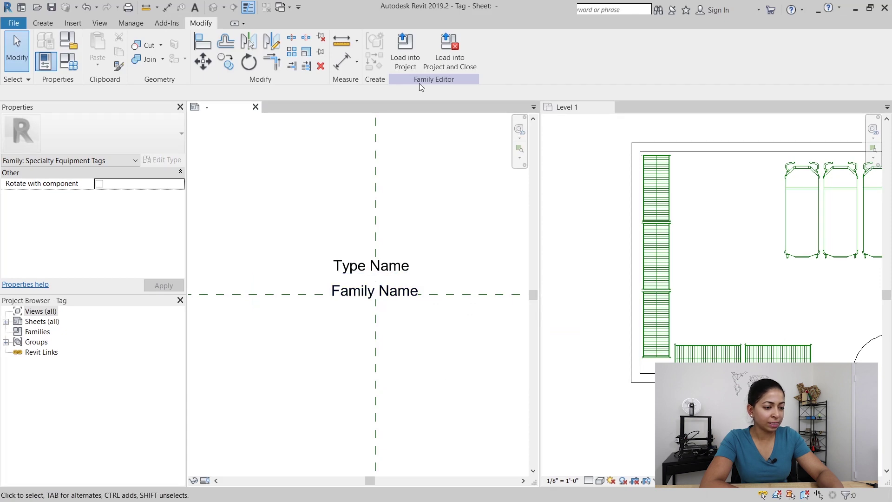
- Load the tag family into the project and tag the middle wire shelving unit along the left wall
left_click(407, 57)
left_click(669, 259)
key("Escape")
key("Escape")
- Move the shelving tag clear of the shelving unit into the open floor area beside it
scroll(730, 247, "up", 1)
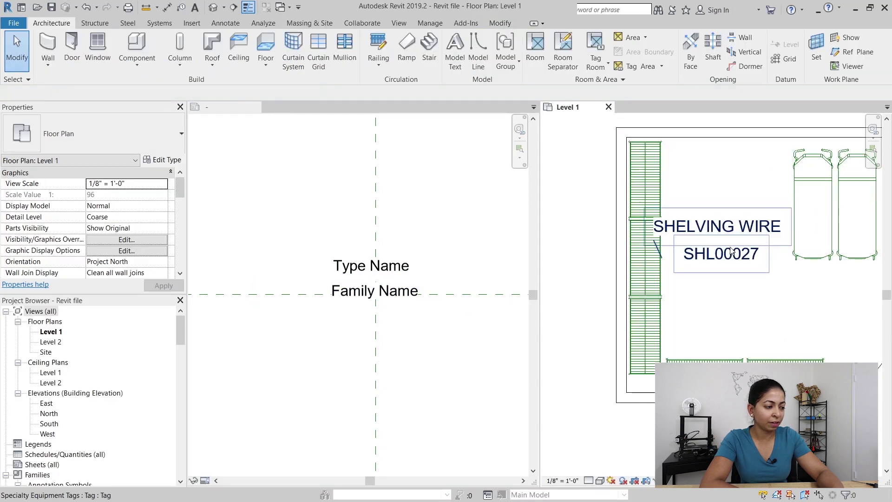
left_click(731, 251)
left_click_drag(720, 264, 742, 281)
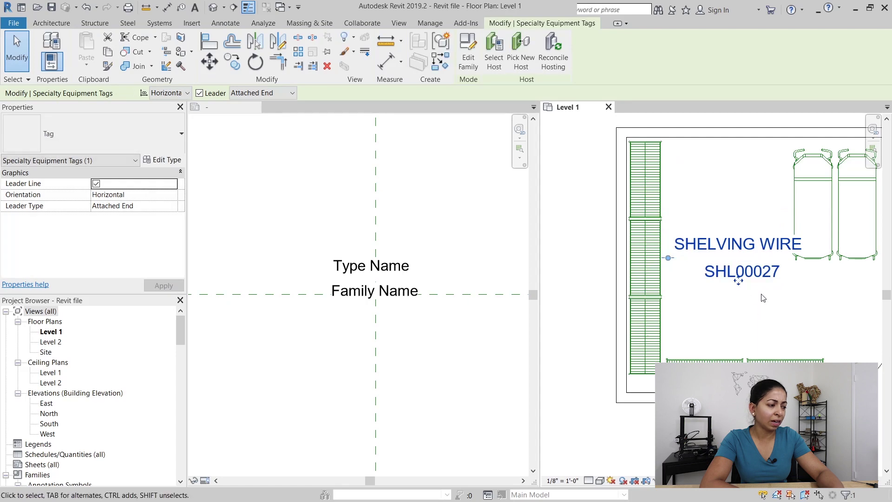
left_click(763, 296)
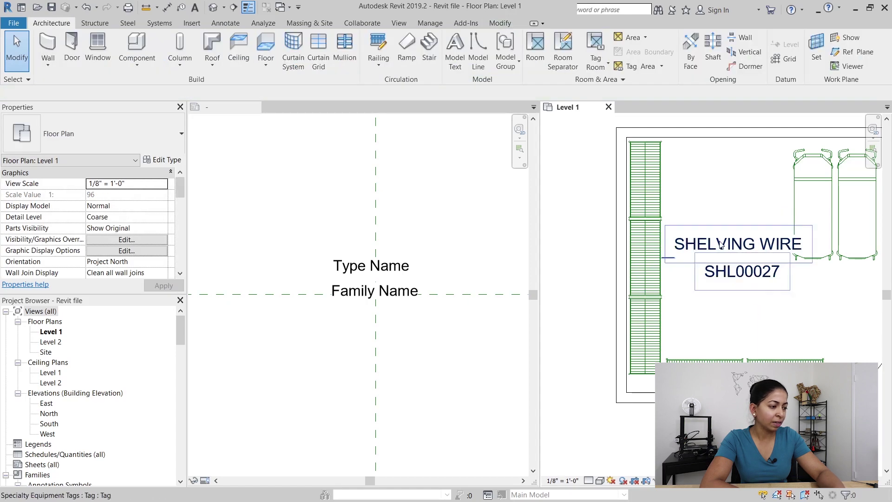
- Colour the Type Name label's type green (RGB 000-128-000) and duplicate it as 1/16" with 1/16" text size and 1/64" leader/border offset
left_click(220, 221)
left_click(161, 161)
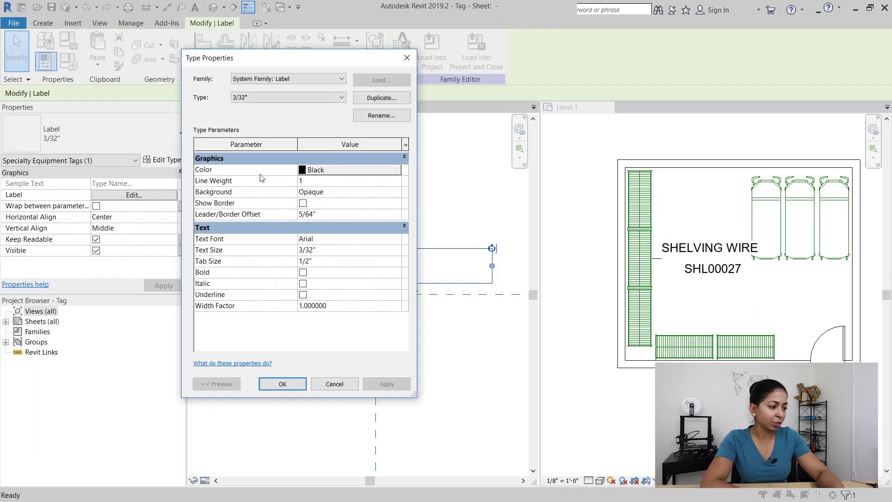
left_click(319, 171)
left_click(214, 183)
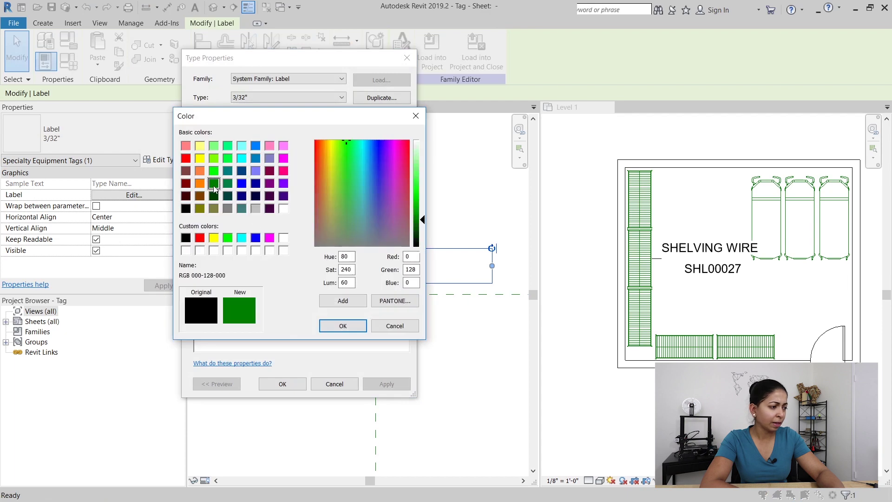
left_click(343, 326)
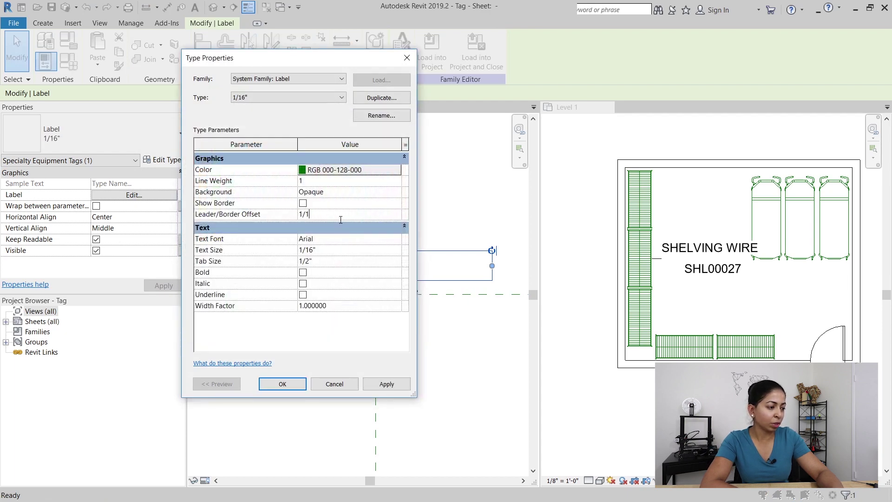
left_click(280, 384)
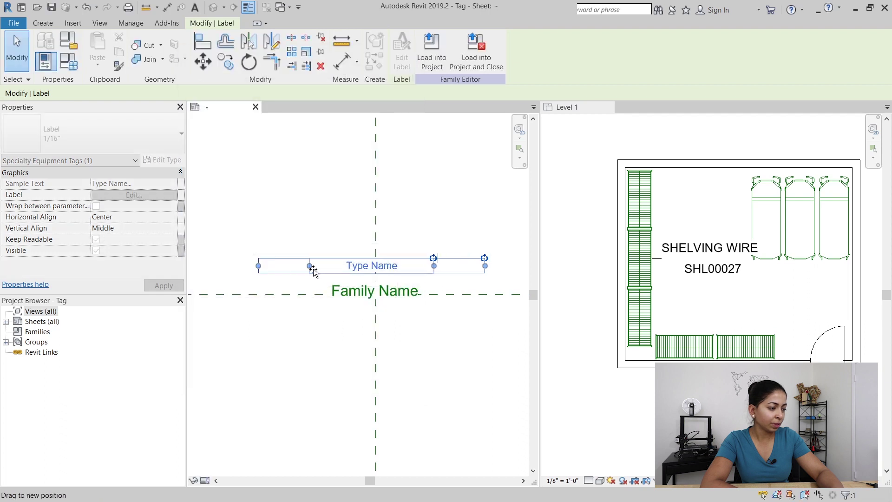
- Assign the 1/16" label type to the Family Name label and narrow the boxes of both labels around their text
left_click(321, 291)
left_click(393, 267)
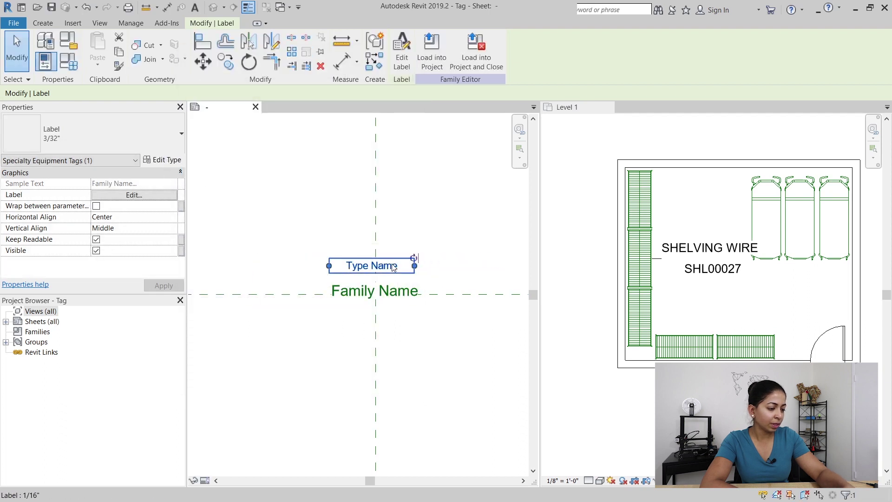
left_click(398, 295)
left_click(113, 138)
left_click(70, 191)
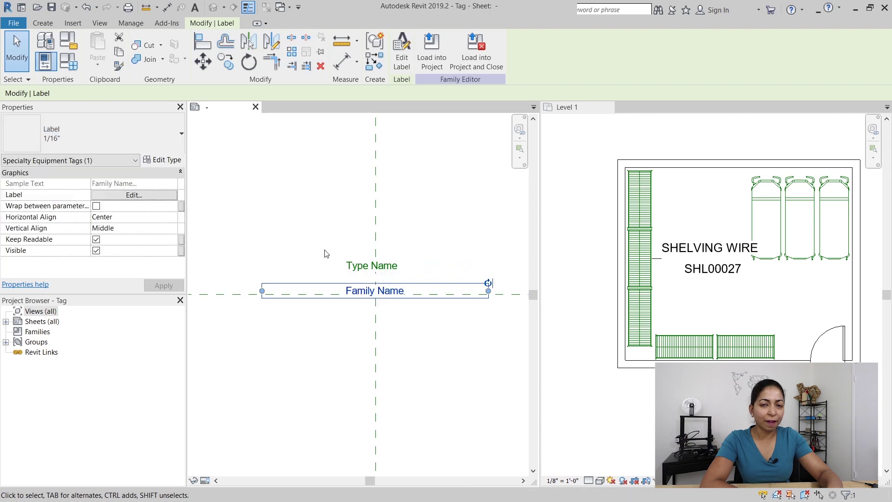
left_click(325, 252)
left_click(369, 298)
left_click_drag(262, 291, 327, 294)
- Move the Type Name label closer to the Family Name label, keeping it directly above
left_click(373, 267)
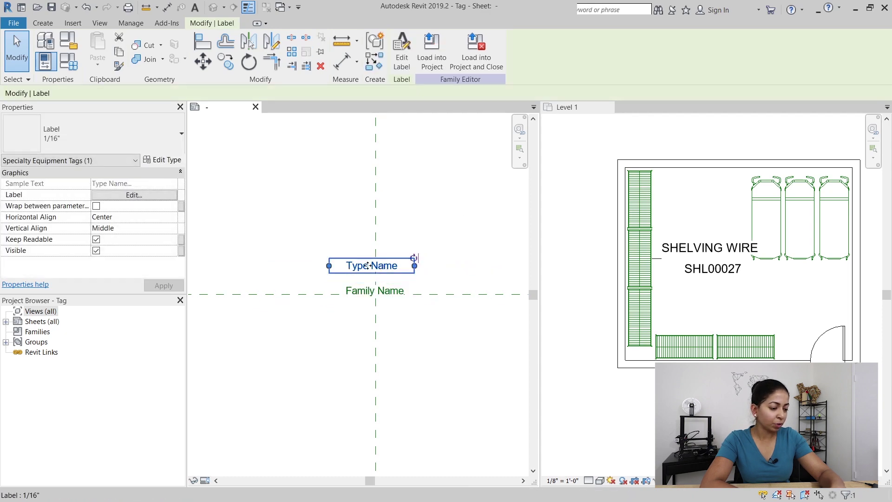
scroll(371, 267, "up", 4)
left_click_drag(372, 267, 377, 288)
left_click(438, 325)
scroll(437, 324, "up", 1)
- Duplicate the Type Name label's type as 1/16" Name and make its text bold
left_click(302, 274)
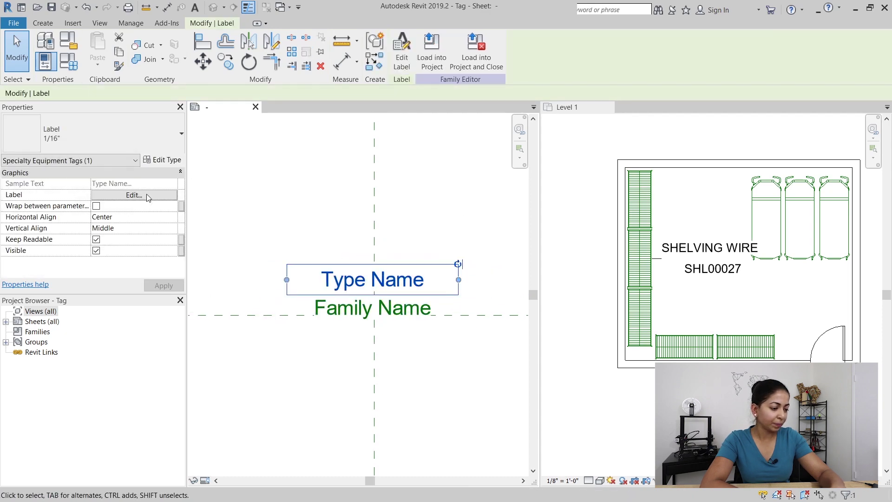
left_click(161, 160)
left_click(380, 99)
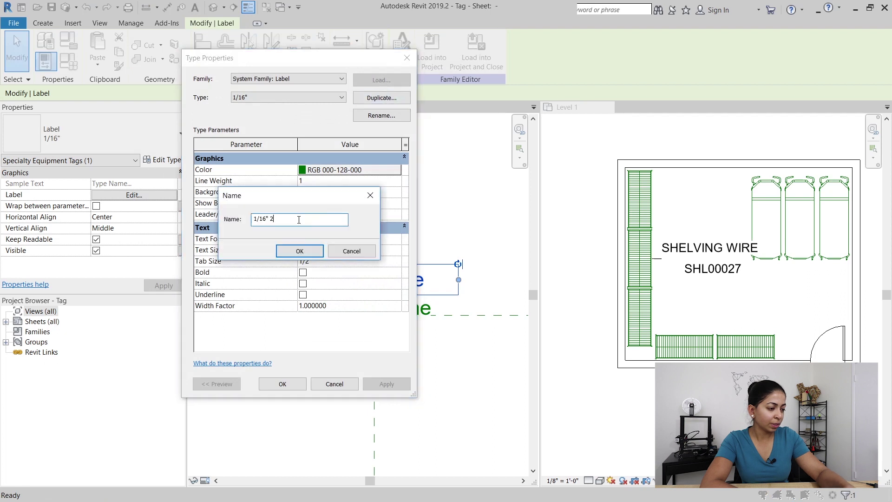
type("Name")
left_click(313, 252)
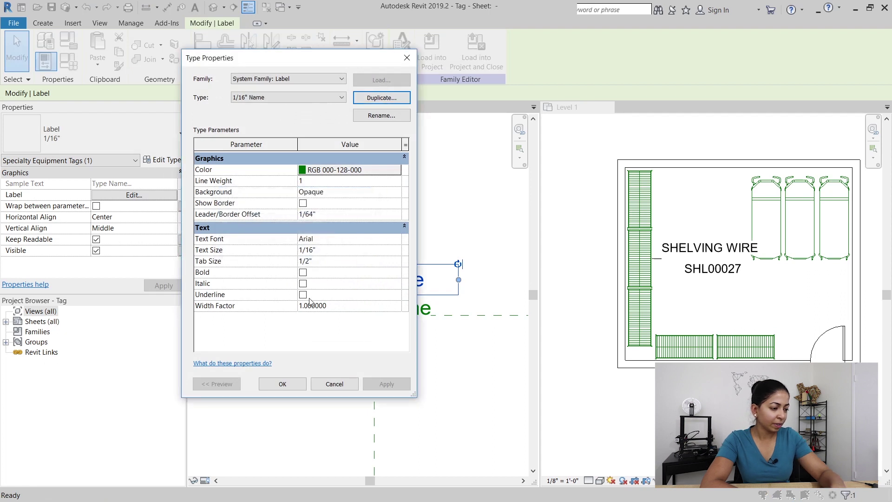
left_click(303, 274)
left_click(286, 382)
left_click(288, 377)
- Reload the tag family into the project, overwriting the existing version, and shift the shelving tag closer to its shelving unit
left_click(405, 56)
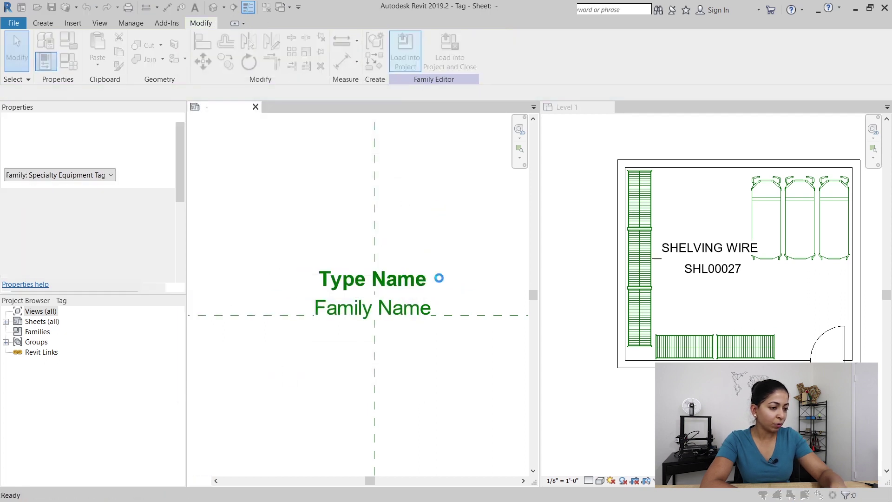
key("Return")
scroll(725, 267, "up", 3)
left_click(707, 275)
left_click_drag(707, 278, 685, 272)
left_click(709, 307)
- Tag the four remaining wire shelving units and the leftmost stretcher in the Level 1 floor plan
left_click(470, 296)
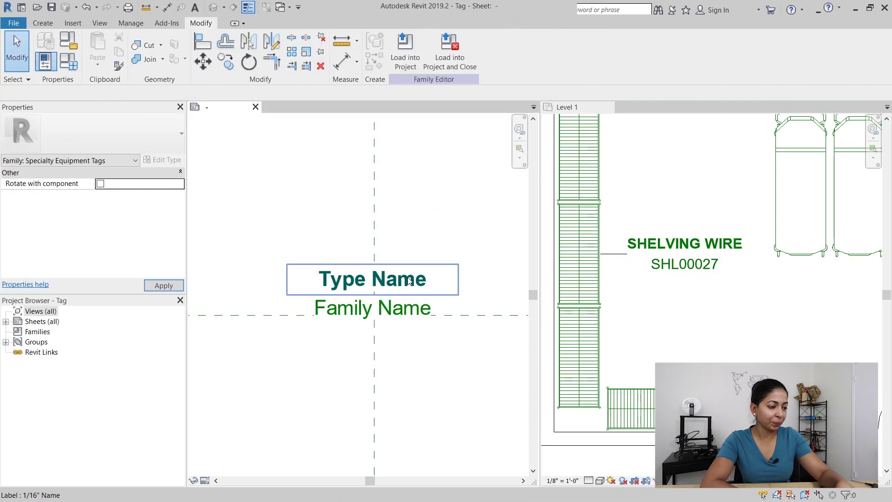
left_click(772, 281)
scroll(649, 296, "down", 2)
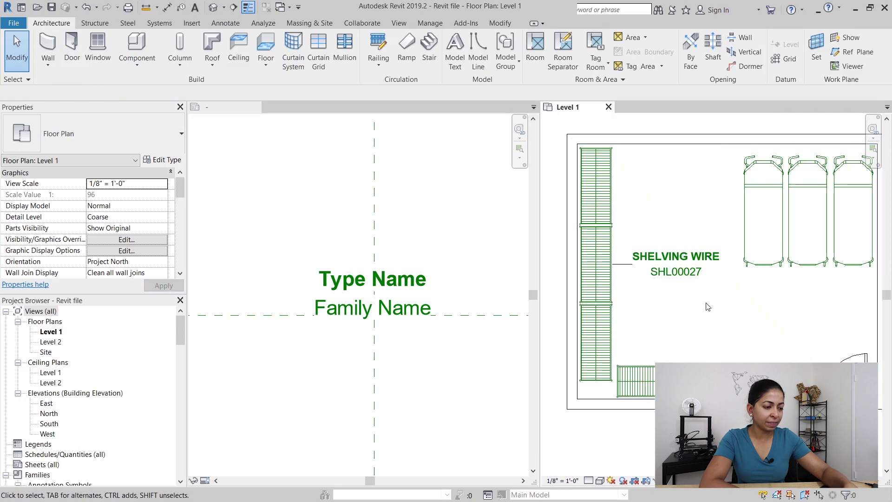
key("t")
key("g")
left_click(613, 341)
left_click(612, 186)
left_click(651, 372)
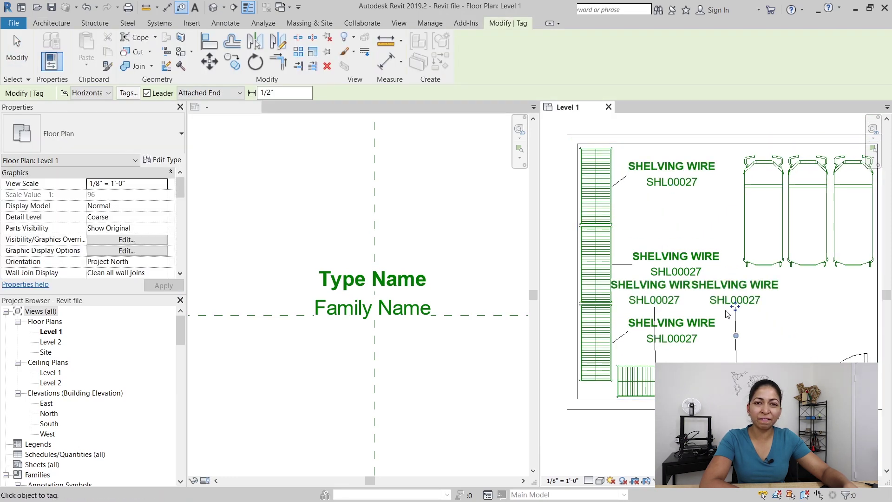
left_click(735, 367)
left_click(749, 233)
key("Escape")
key("Escape")
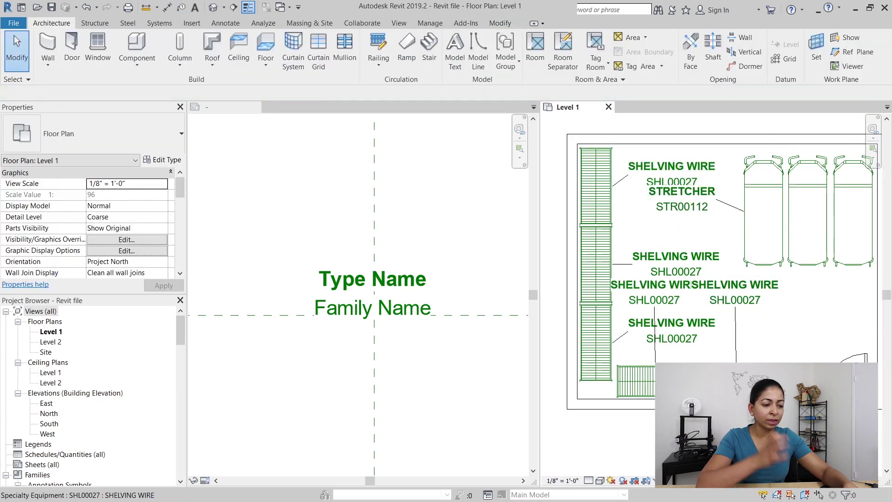
- Delete the four extra shelving tags, keeping only the tag of the middle shelving unit on the left wall
left_click(766, 303)
key("Delete")
left_click(683, 327)
key("Delete")
left_click(668, 308)
key("Delete")
left_click(686, 181)
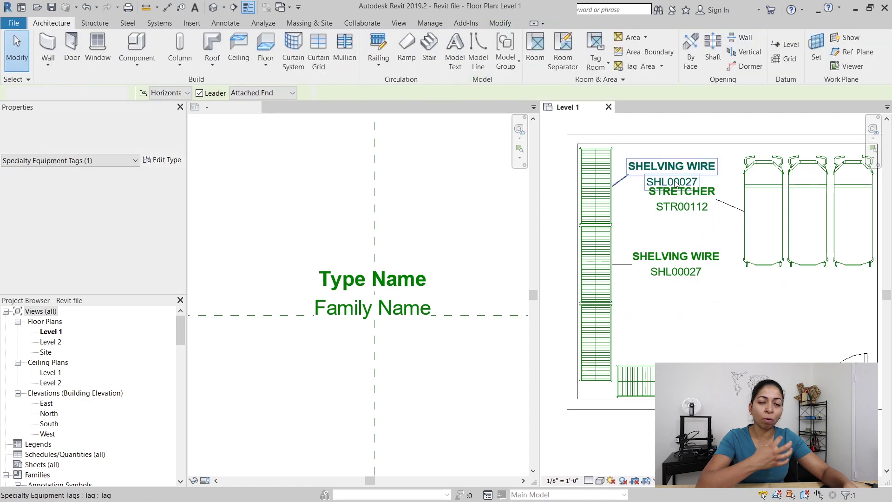
key("Delete")
- Move the stretcher tag into the open floor area above the shelving tag so that its leader runs straight
scroll(679, 215, "up", 1)
left_click(681, 209)
left_click_drag(680, 209, 685, 223)
left_click(707, 322)
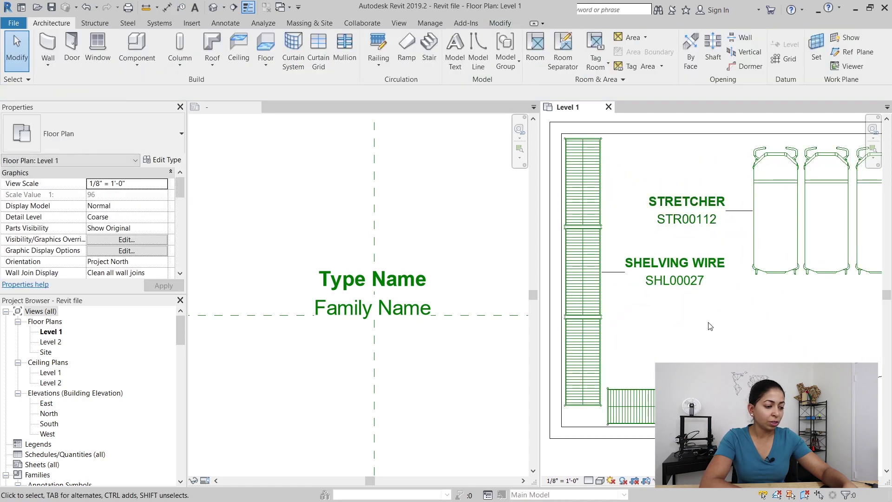
- Add a text note reading x3 in the open floor area below the shelving tag
scroll(625, 209, "down", 2)
scroll(813, 197, "up", 1)
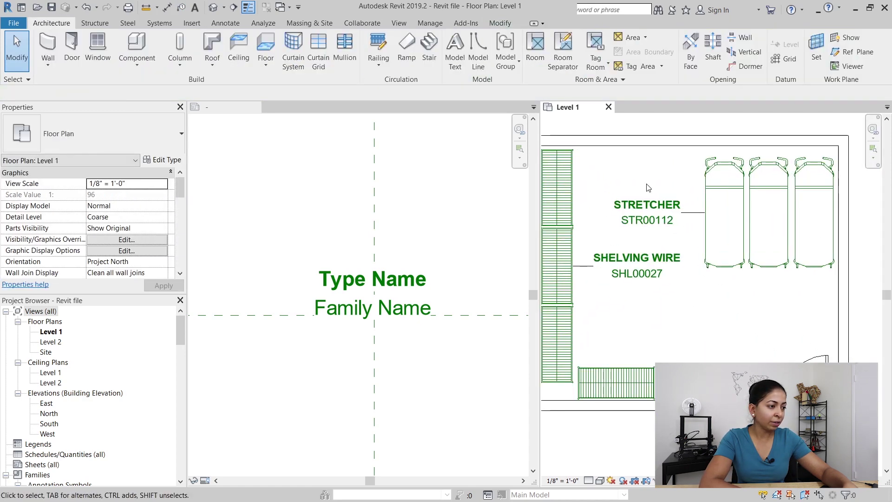
left_click(225, 23)
left_click(377, 41)
left_click_drag(680, 288, 743, 354)
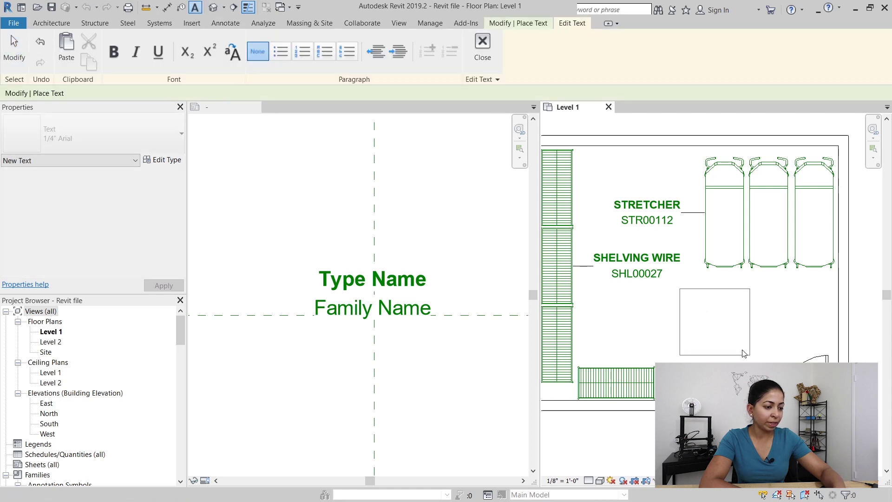
left_click(643, 354)
key("Escape")
key("Escape")
- Set the x3 note's text type to green (RGB 000-128-000), 1/16" text size and 1/64" leader/border offset
left_click(711, 331)
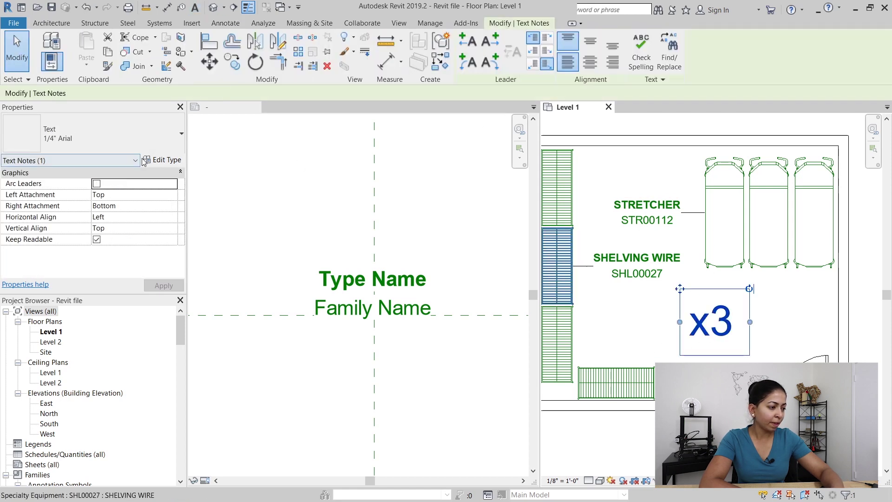
left_click(163, 159)
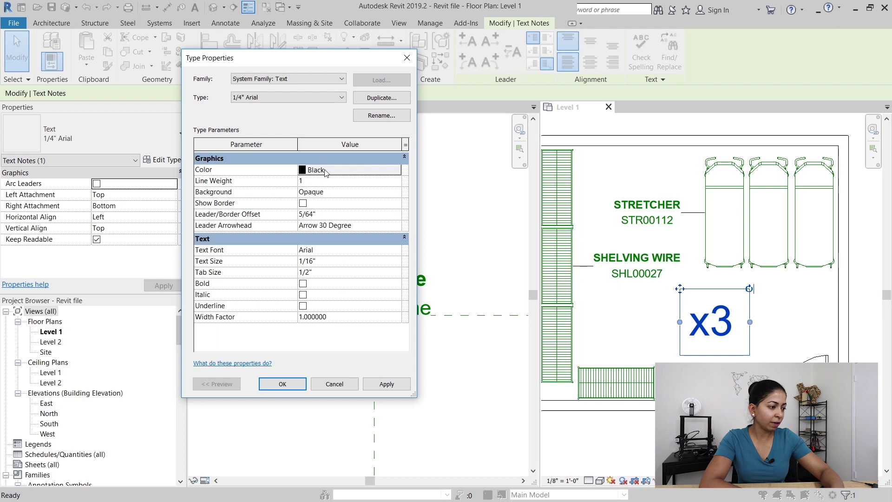
left_click(323, 169)
left_click(214, 184)
left_click(343, 325)
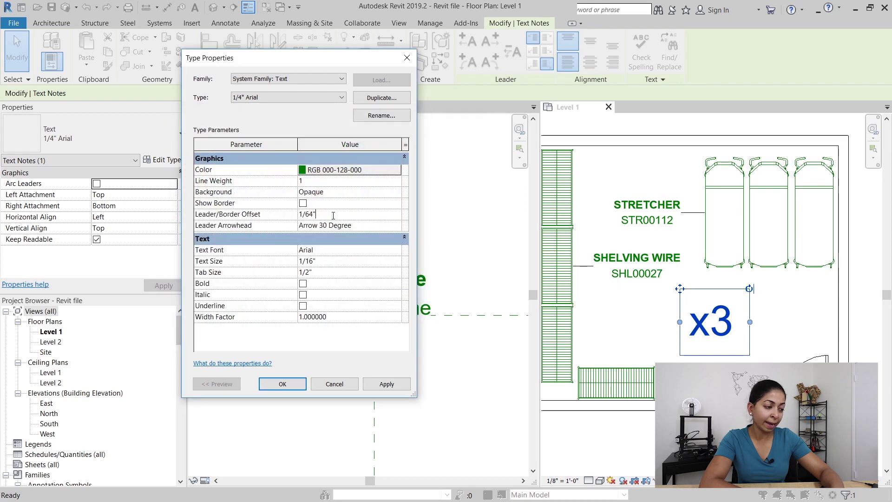
left_click(291, 385)
- Shrink the x3 note's box to fit its text and place the note directly beside the stretcher tag's STR00112 line
left_click(723, 346)
left_click(725, 310)
left_click_drag(744, 306, 706, 308)
left_click(711, 331)
scroll(693, 305, "up", 2)
left_click(696, 306)
left_click_drag(665, 165, 666, 164)
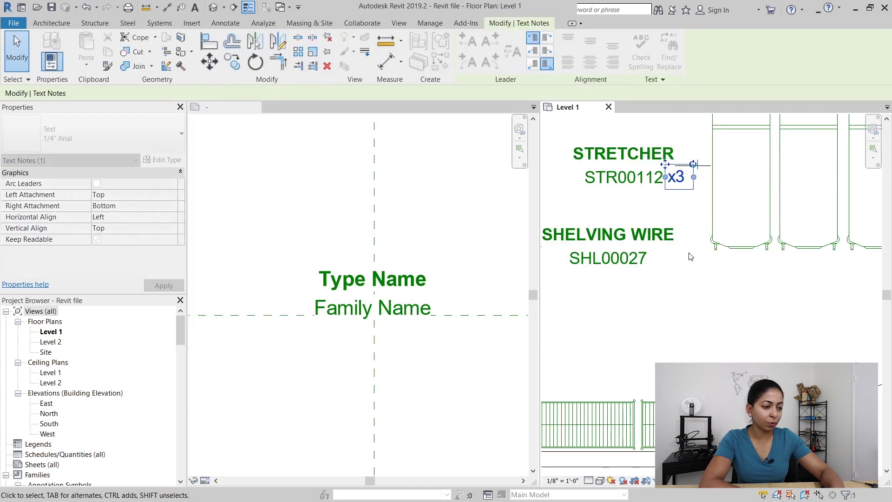
- Try moving the tagged stretcher down the room to test whether the x3 note follows, and undo the move
left_click(690, 255)
scroll(731, 283, "down", 2)
left_click_drag(739, 265, 744, 357)
left_click(746, 413)
left_click(695, 214)
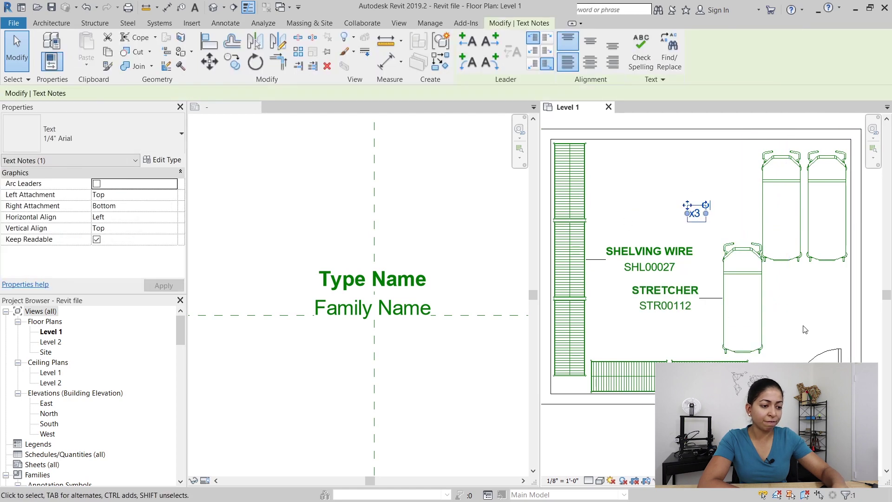
key("ctrl+z")
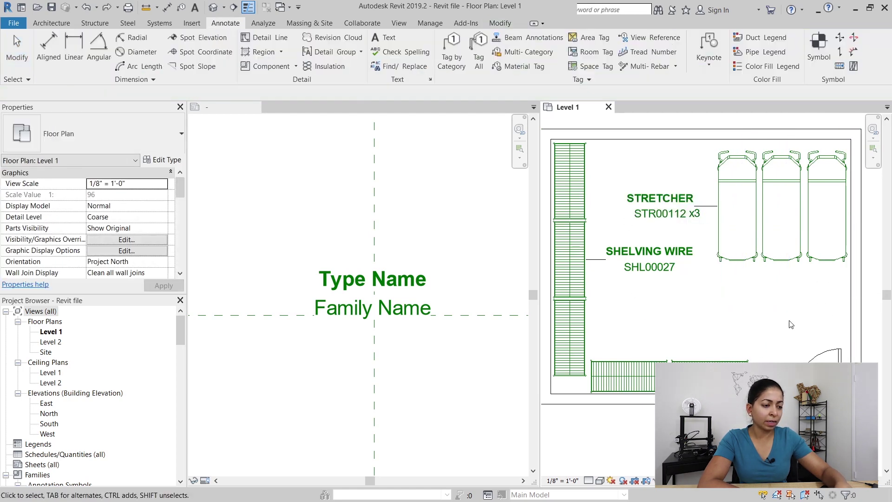
- Delete the x3 text note beside the stretcher tag
left_click(695, 213)
left_click(790, 302)
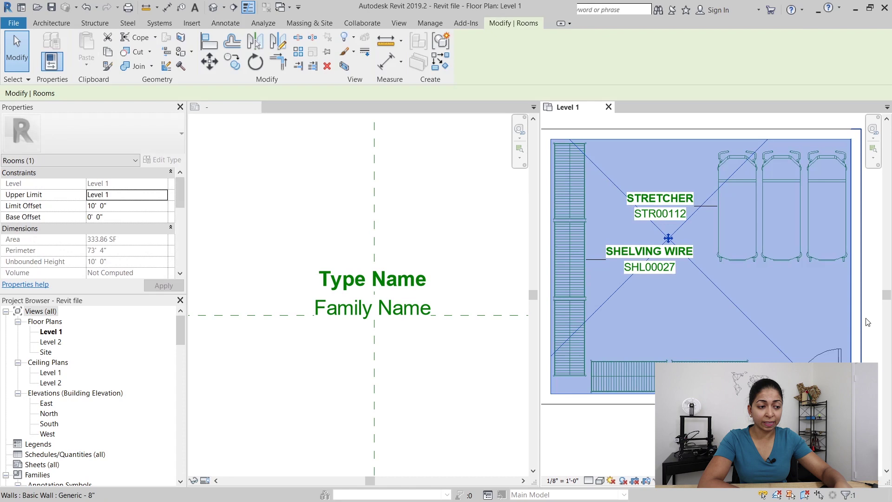
left_click(867, 322)
scroll(867, 320, "down", 1)
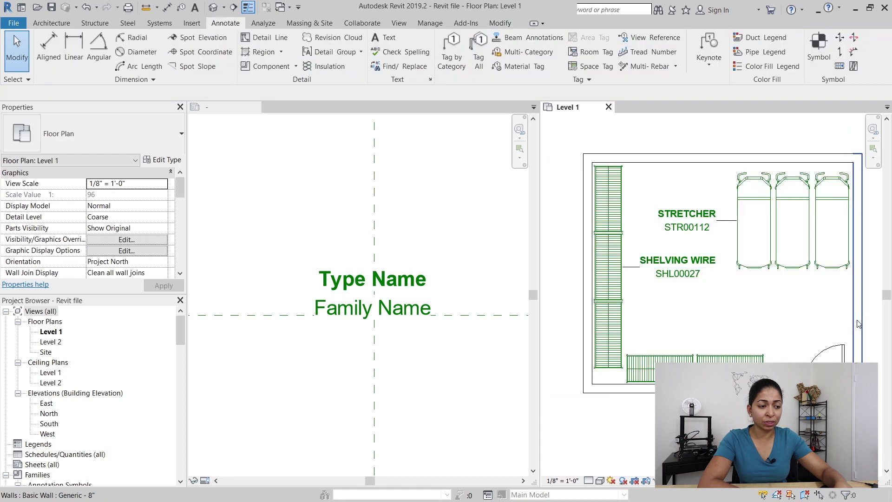
- Examine the leftmost stretcher's instance properties, including its identity data, for a parameter the tag could show
left_click(393, 357)
left_click(408, 312)
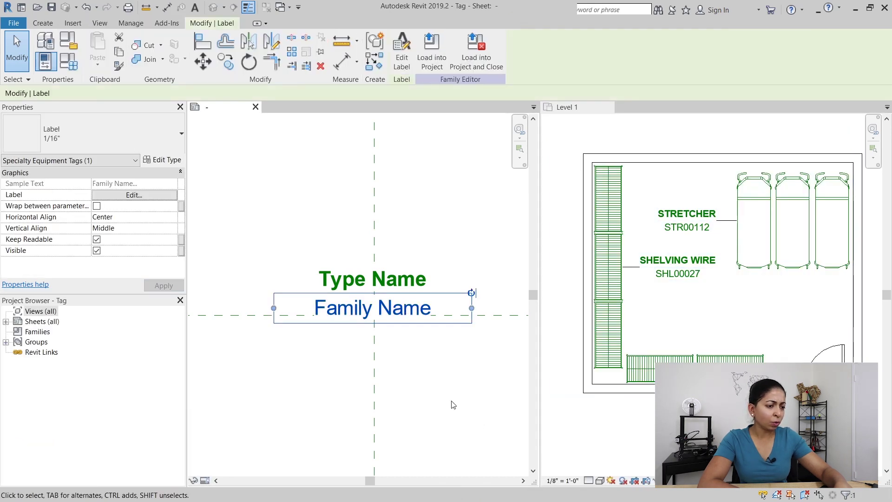
left_click(771, 251)
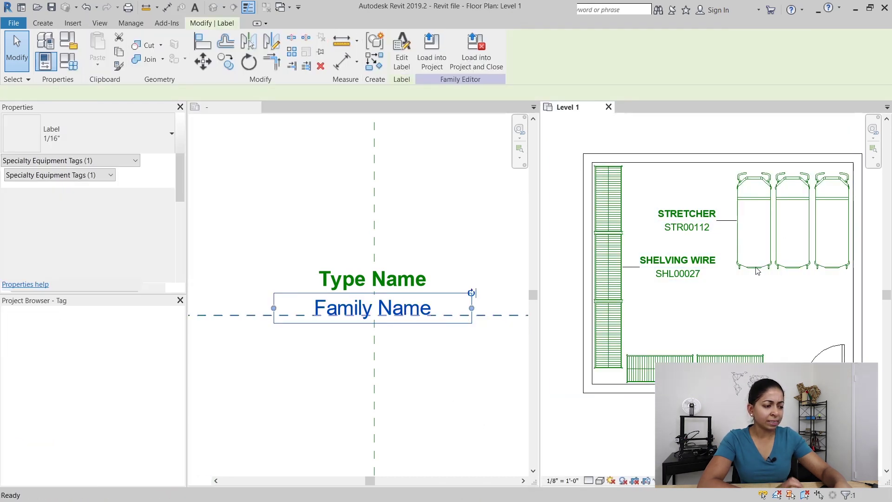
left_click(757, 272)
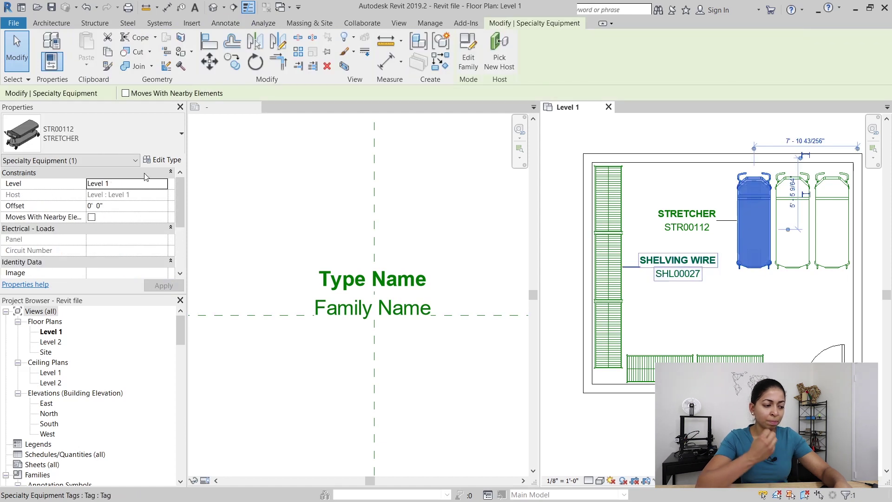
left_click_drag(181, 213, 180, 236)
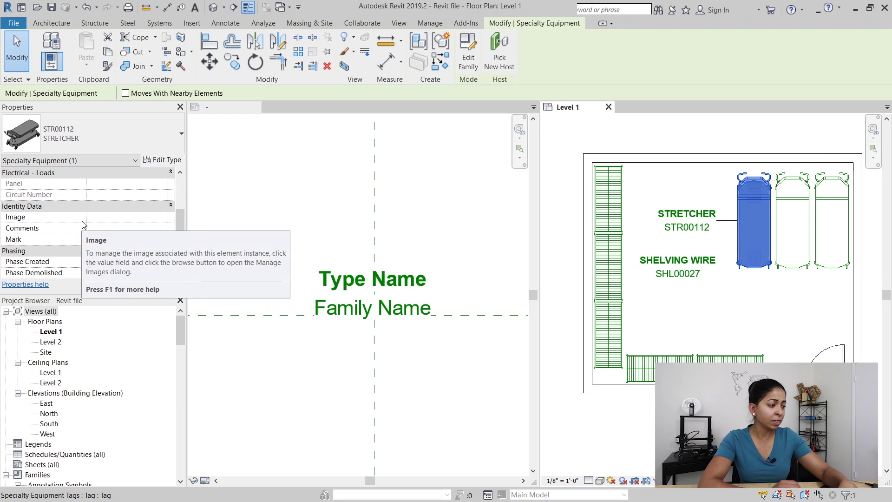
left_click(425, 229)
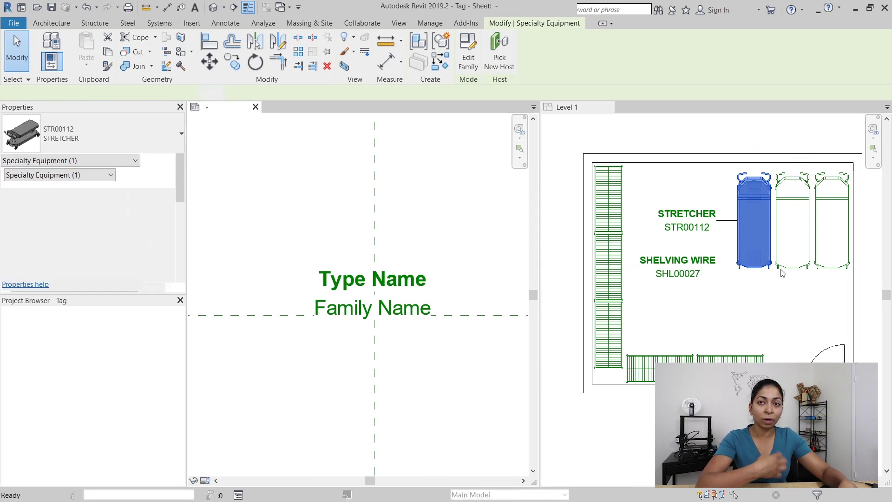
- Add the Comments parameter after Family Name in the tag's lower label, with the sample value x1
left_click(441, 309)
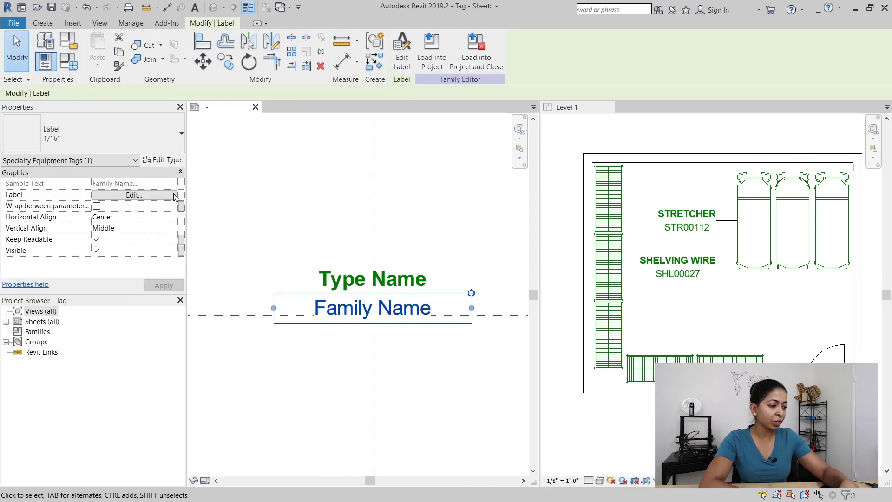
left_click(164, 160)
key("Escape")
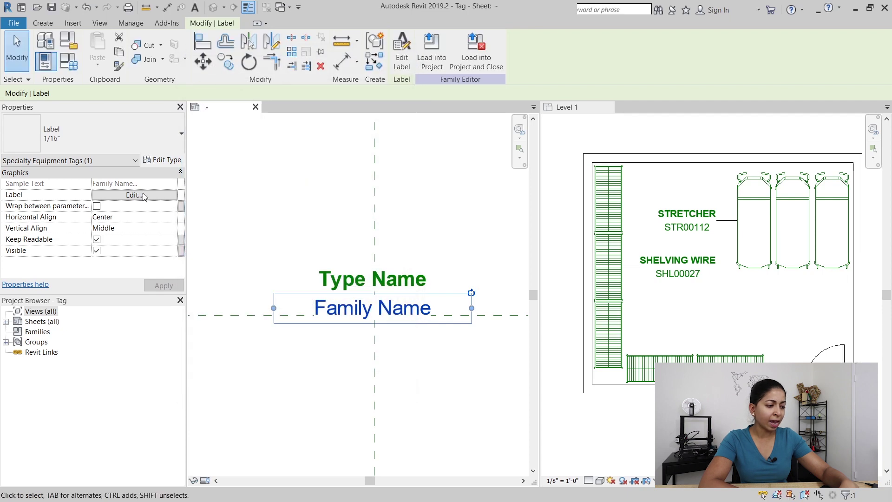
left_click(134, 195)
scroll(286, 300, "down", 1)
scroll(285, 301, "down", 2)
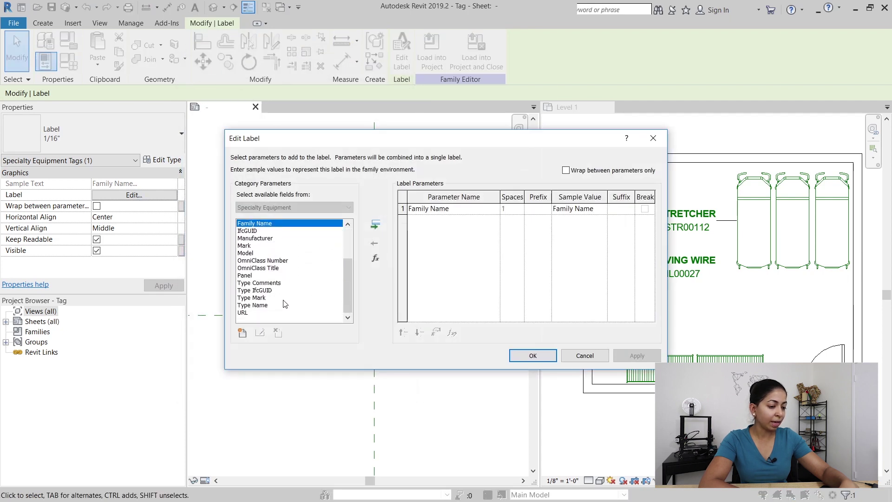
scroll(260, 284, "up", 3)
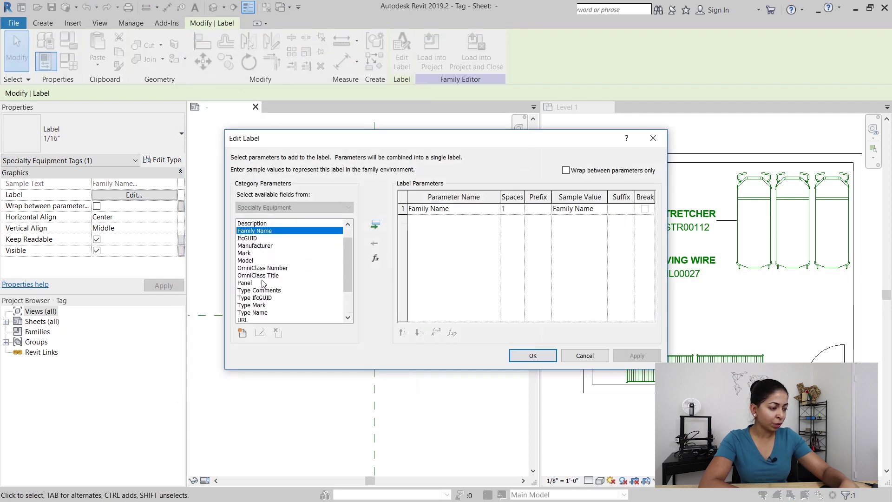
left_click(252, 253)
left_click(375, 226)
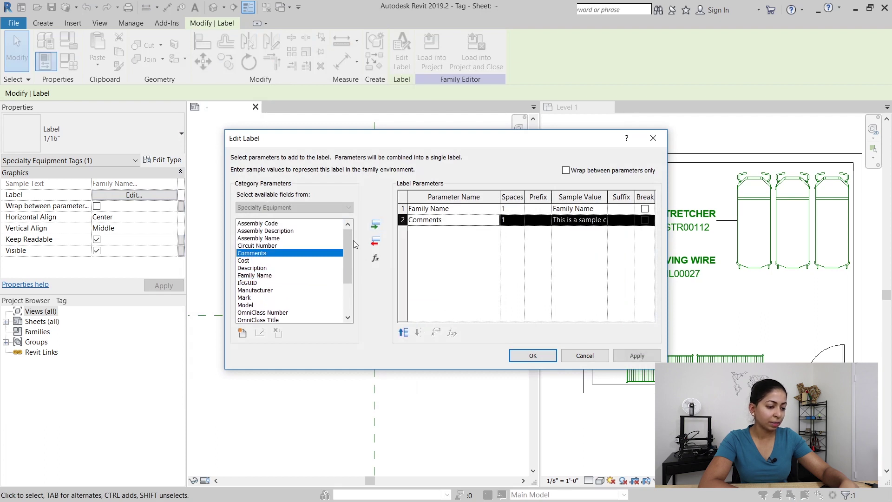
left_click(582, 220)
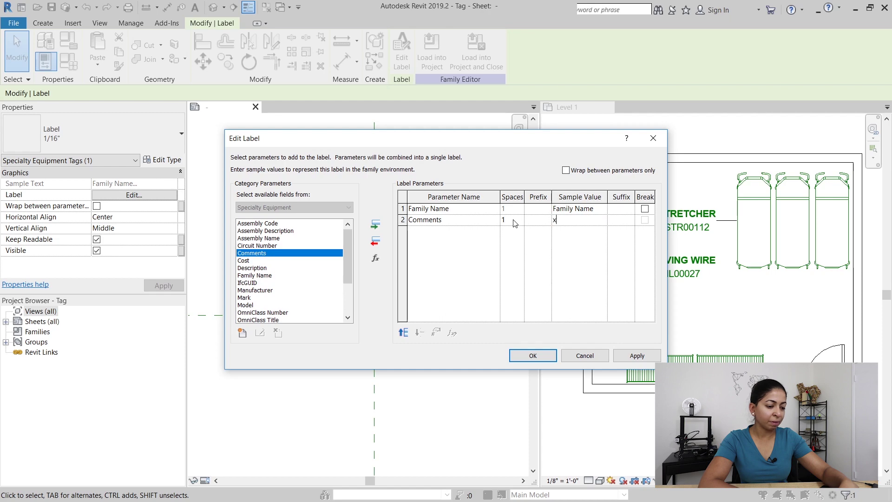
left_click(532, 355)
left_click(466, 388)
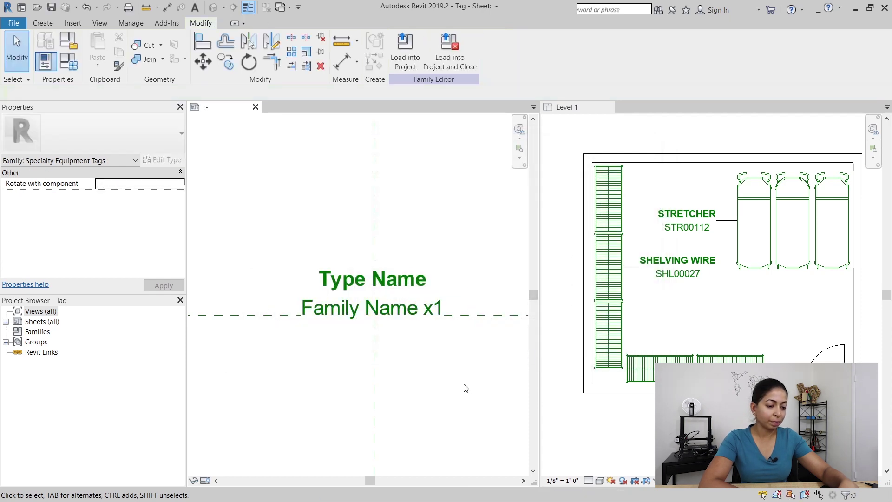
- Reload the tag family into the project over the existing version and set the leftmost stretcher's Comments to x1
left_click(405, 52)
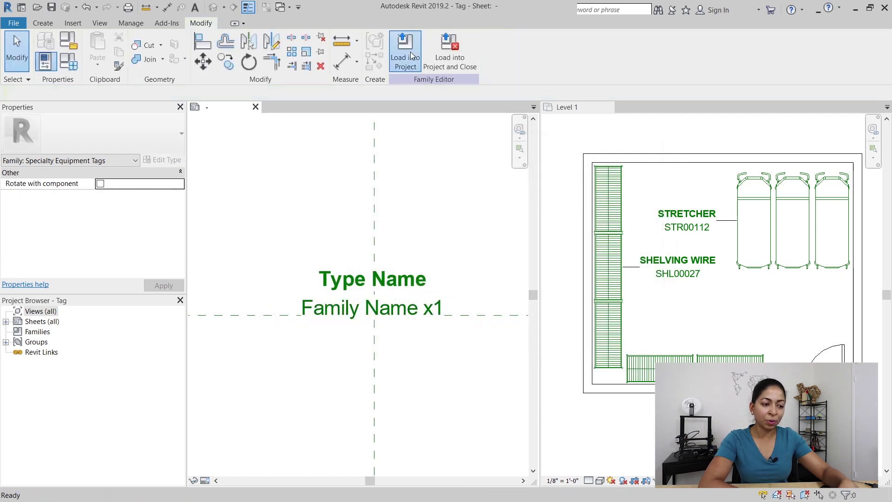
left_click(509, 255)
left_click(105, 205)
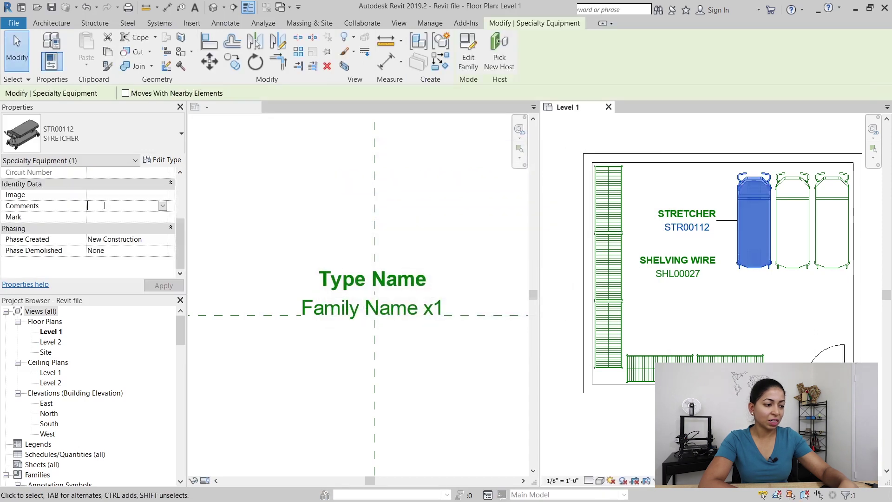
key("Return")
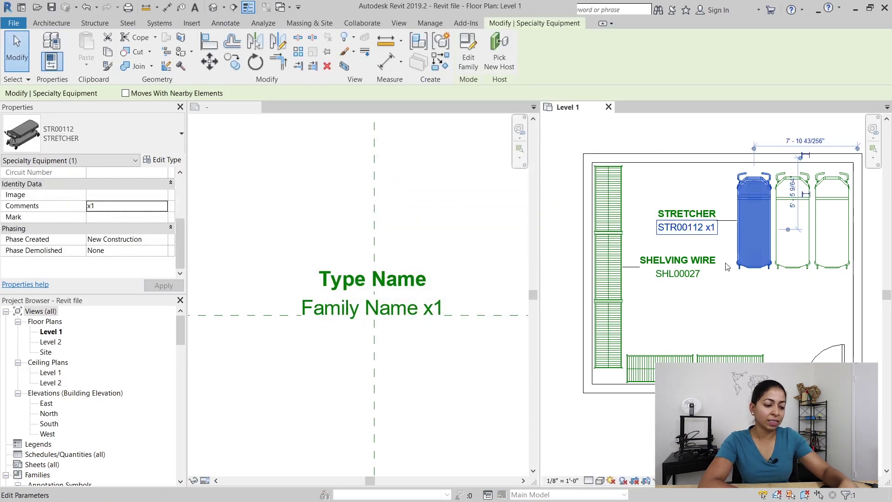
left_click(727, 266)
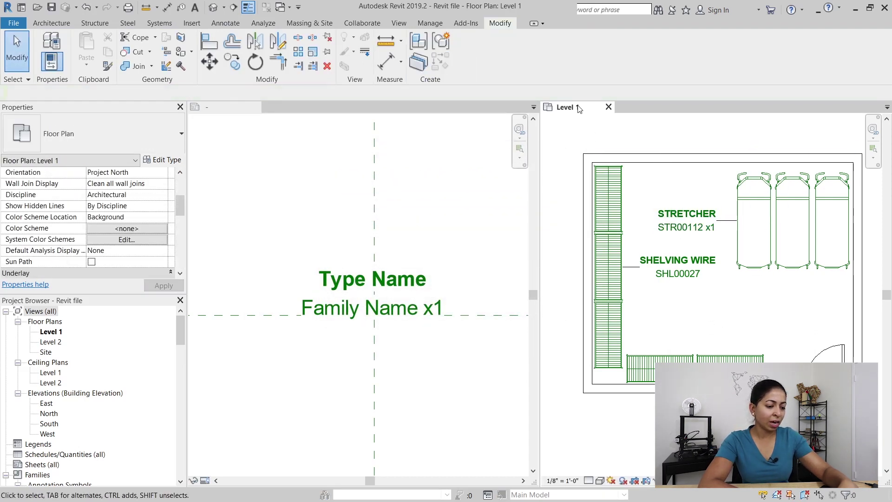
- Show the open views as tabs, try moving the tagged stretcher down the room, and undo the move
key("t")
key("w")
scroll(439, 235, "down", 1)
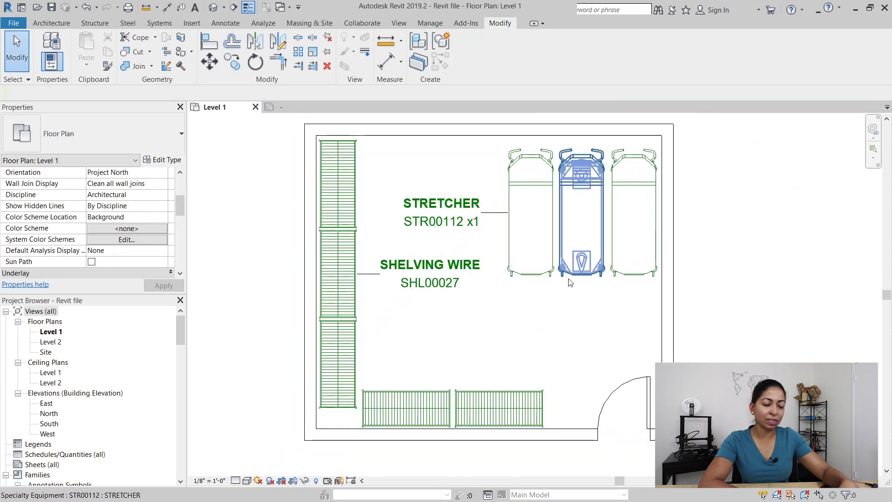
left_click_drag(541, 274, 530, 388)
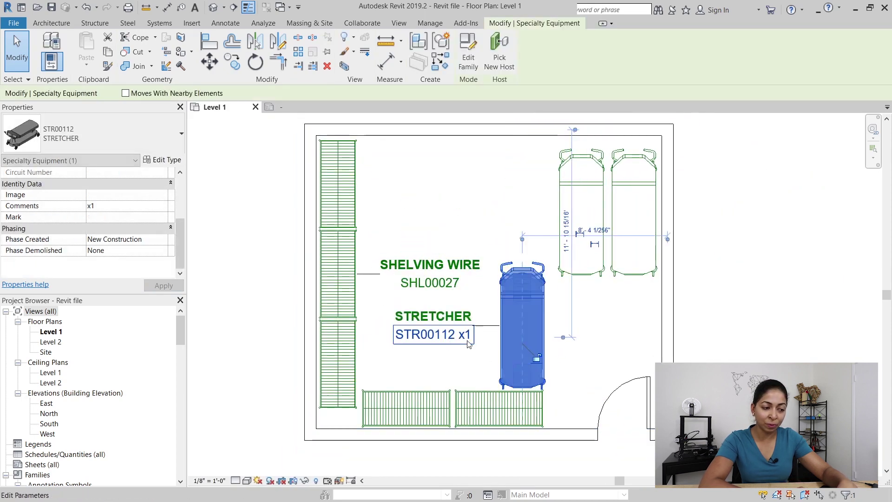
key("ctrl+z")
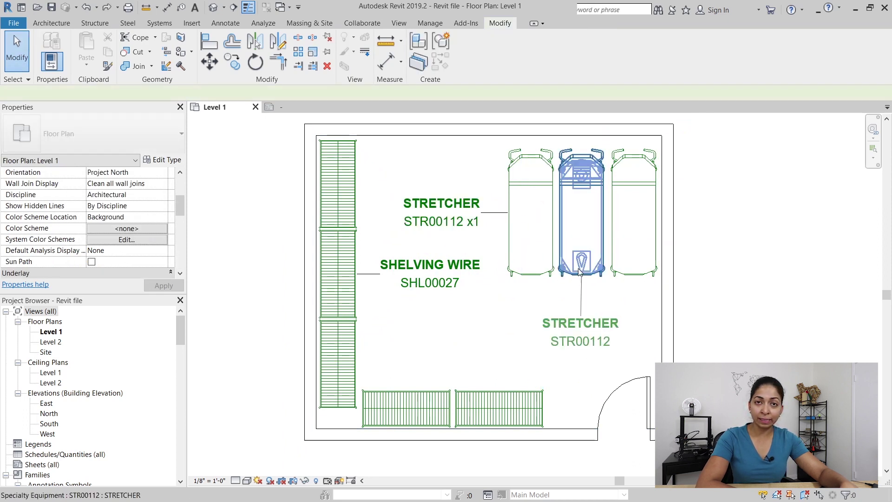
- Try tagging the middle stretcher with a leader below it, shift the tag slightly, and delete it
key("t")
key("g")
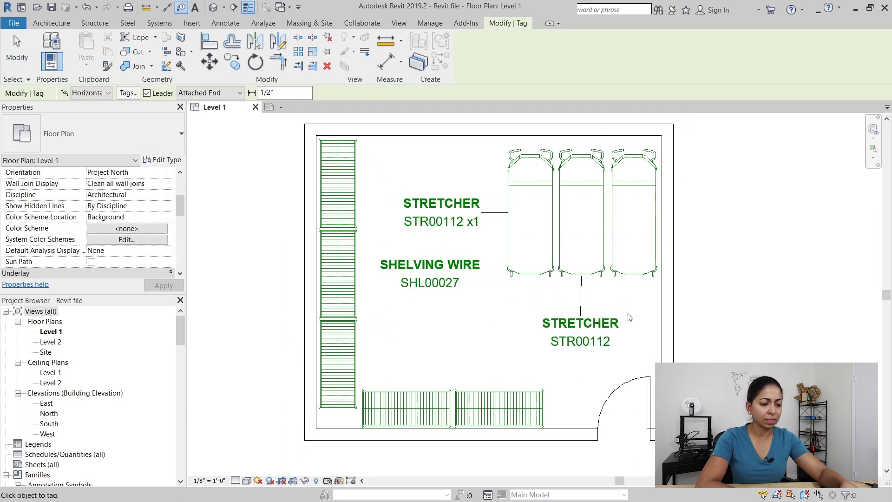
key("Escape")
scroll(544, 292, "down", 1)
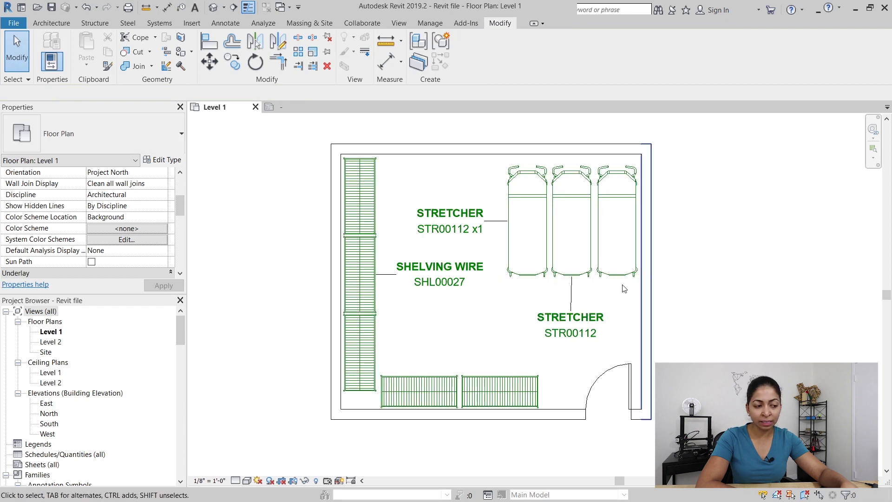
left_click(611, 320)
left_click_drag(571, 339, 579, 340)
key("Escape")
left_click(586, 331)
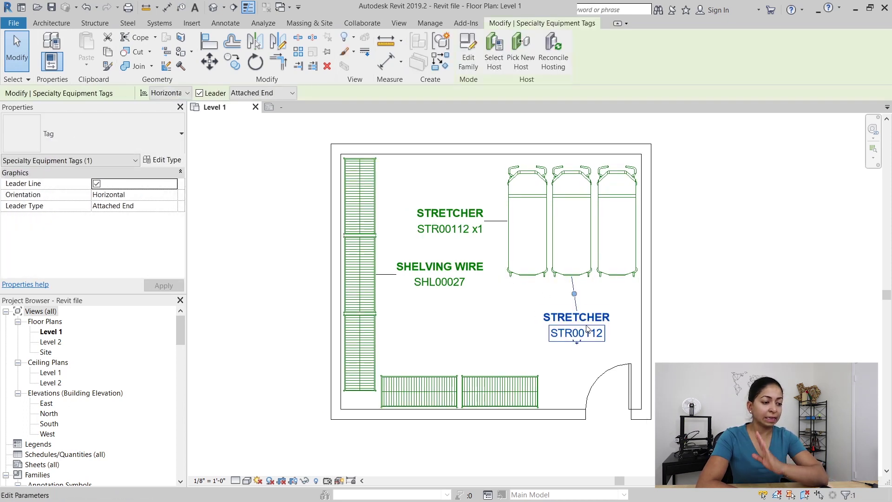
key("Delete")
- Set the Comments value in the SHELVING WIRE tag to x5
left_click(451, 283)
left_click(462, 284)
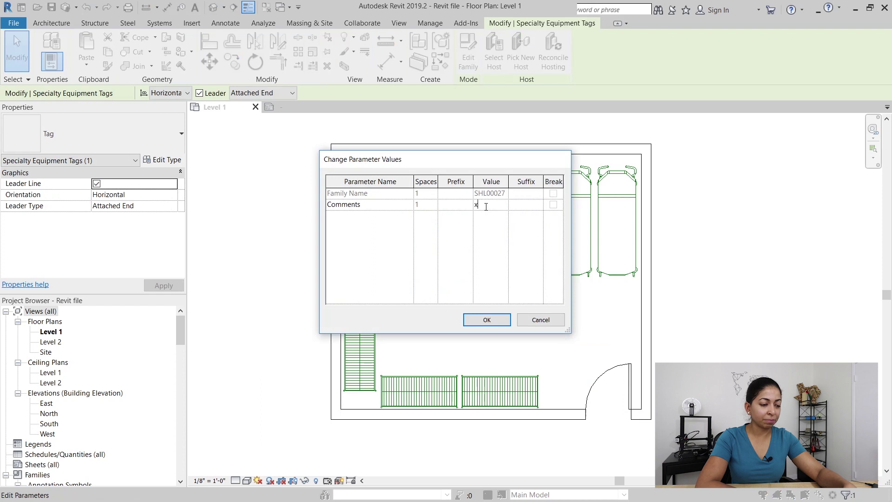
left_click(486, 319)
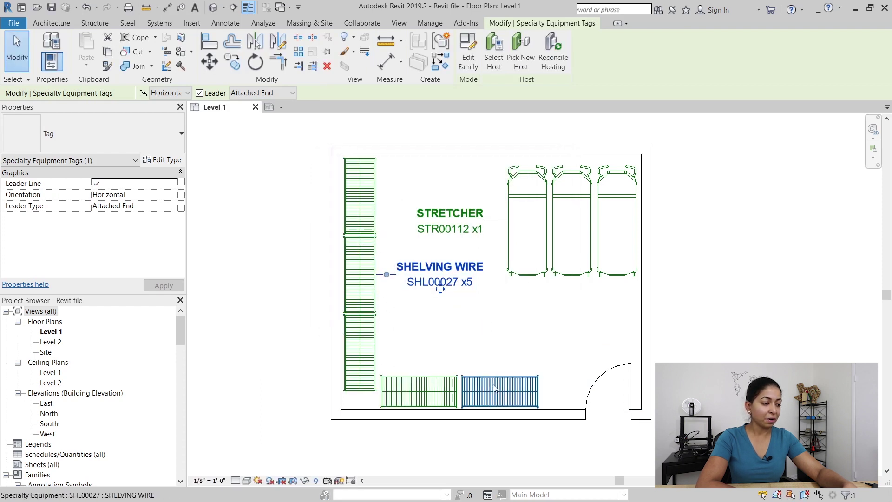
left_click(489, 357)
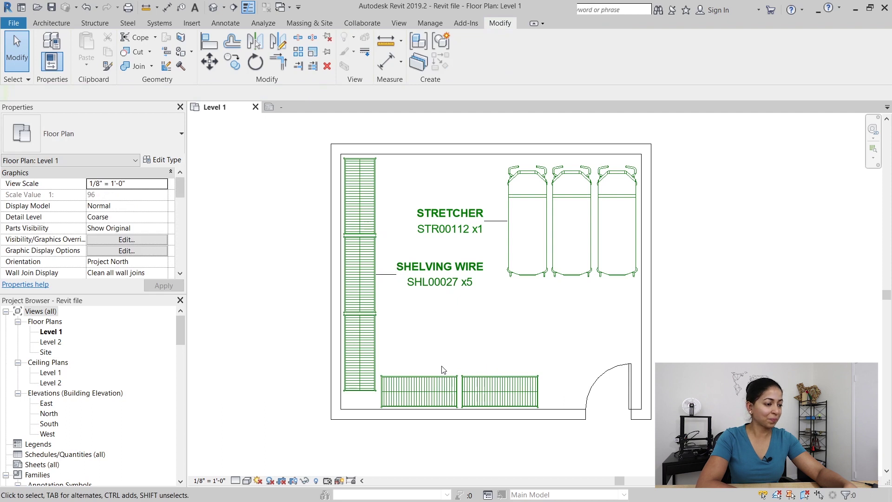
- In the tag family, place a new label below the Family Name line showing Type Mark with the sample value (future)
left_click(360, 279)
left_click(470, 338)
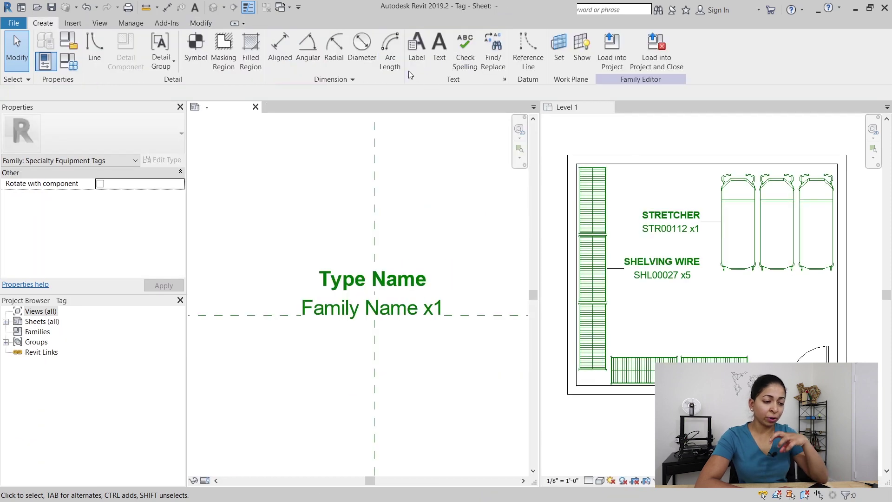
left_click(417, 58)
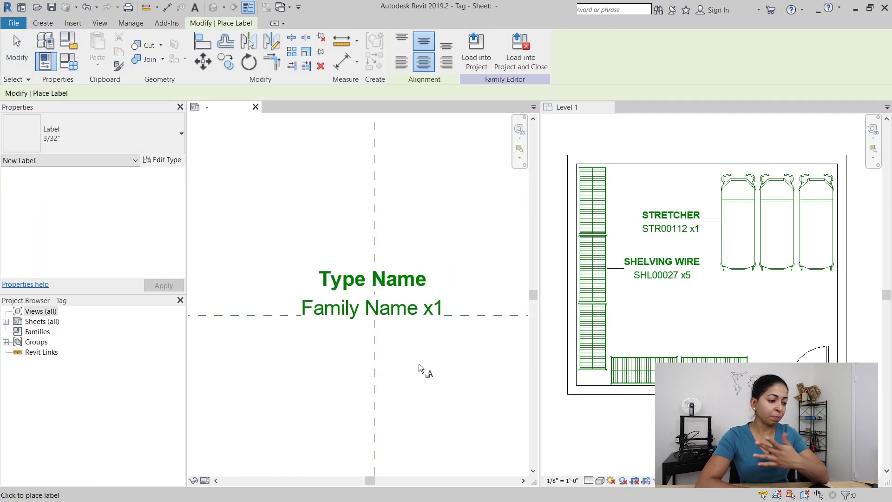
left_click(373, 323)
left_click_drag(350, 260, 349, 289)
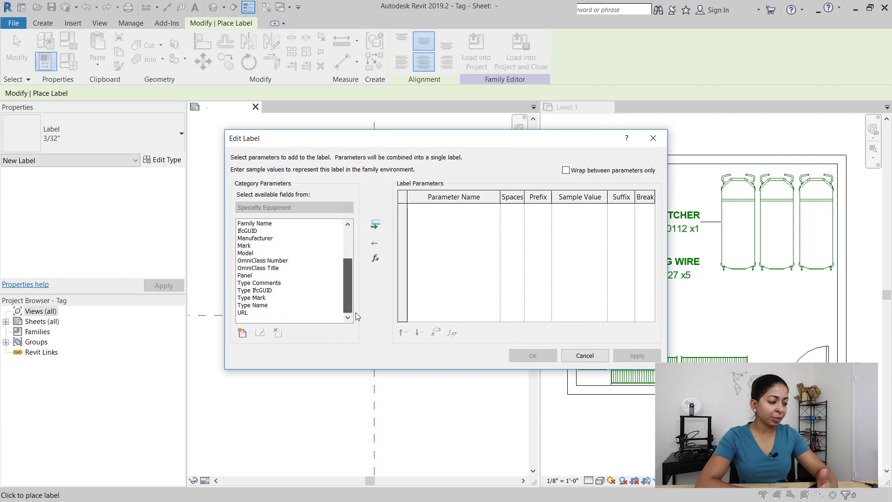
left_click(259, 298)
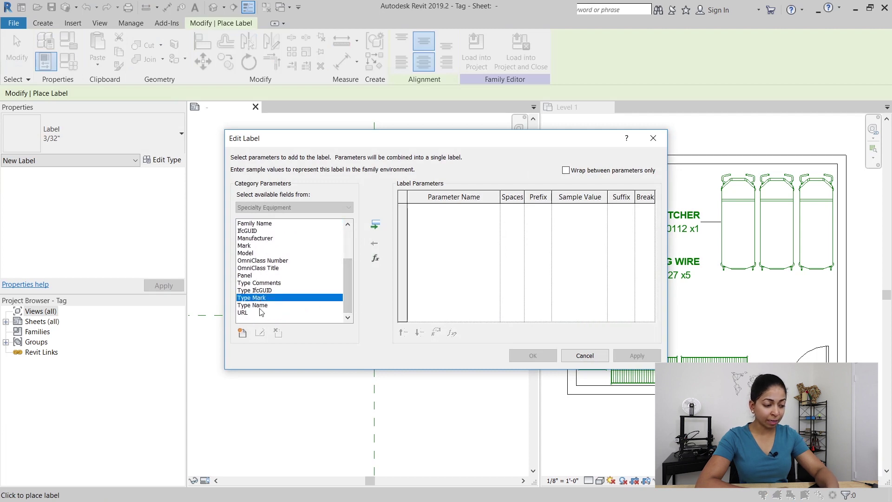
left_click(246, 247)
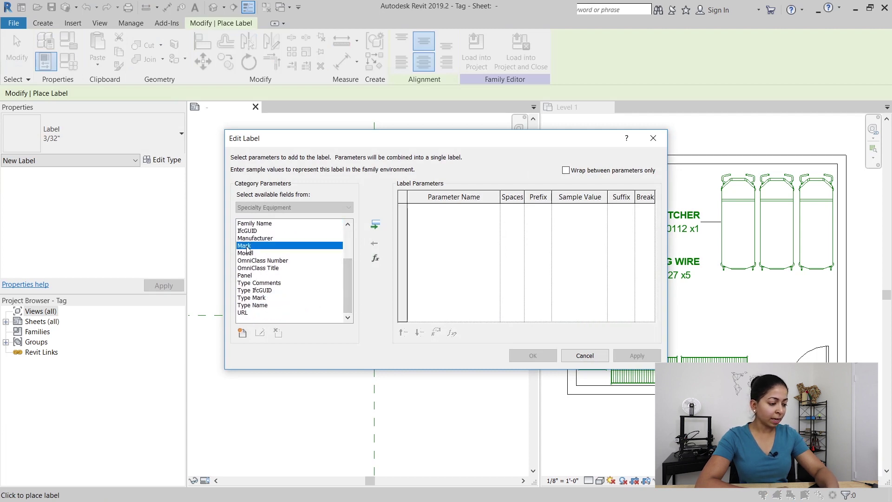
left_click(259, 299)
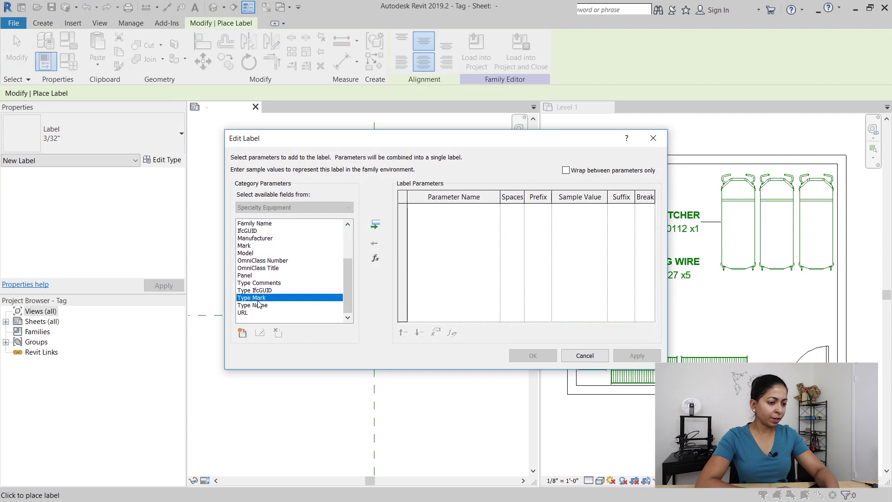
left_click(375, 226)
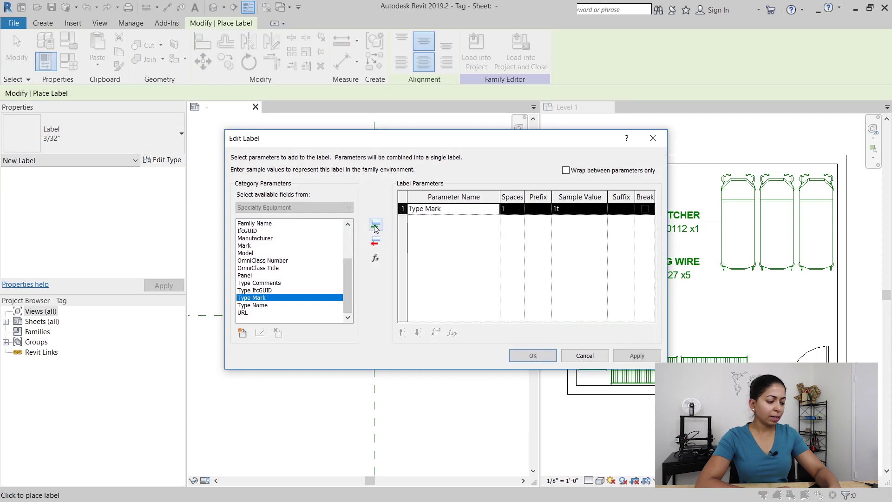
left_click(587, 210)
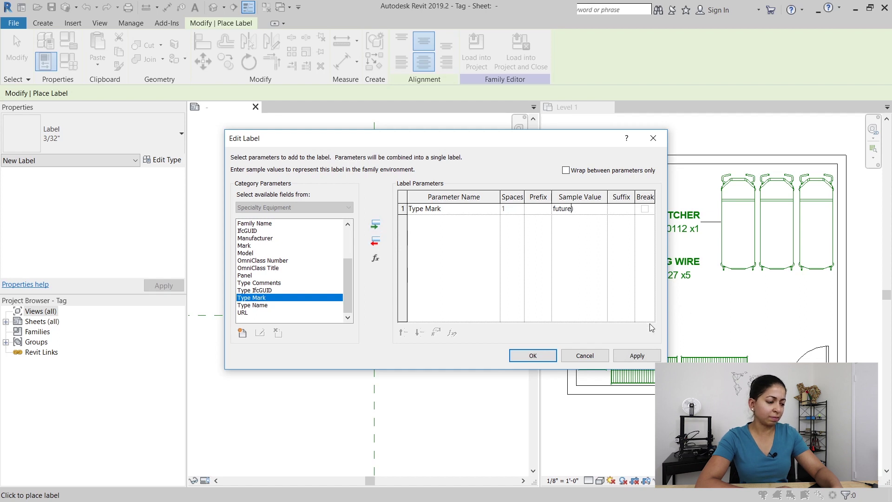
key("Return")
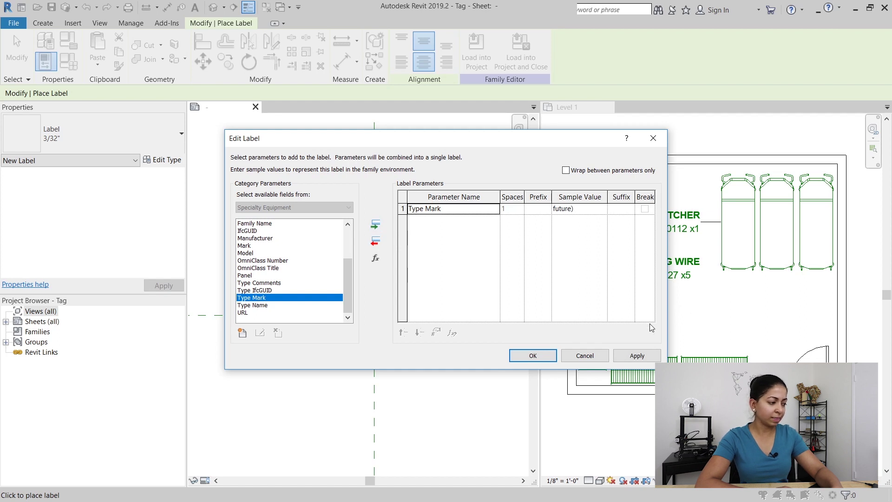
left_click(556, 210)
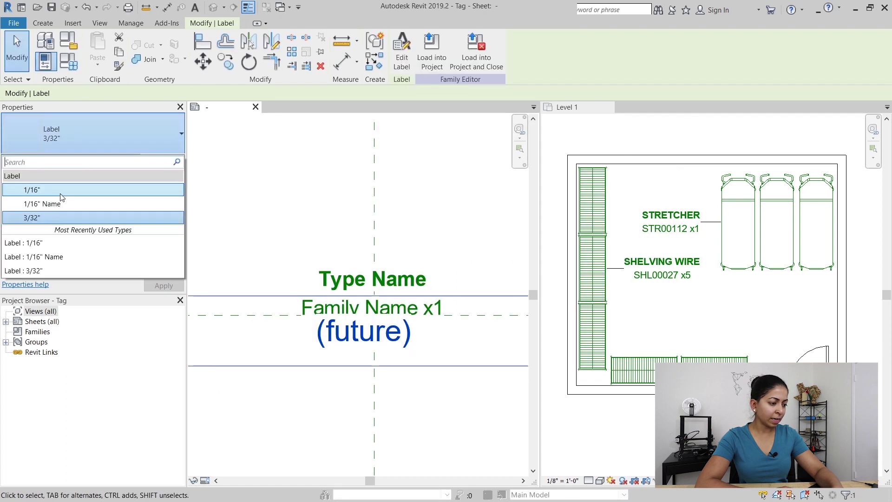
- Set the (future) label to the 1/16" type, narrow its box, and nudge it into place beneath the Family Name line
left_click(60, 191)
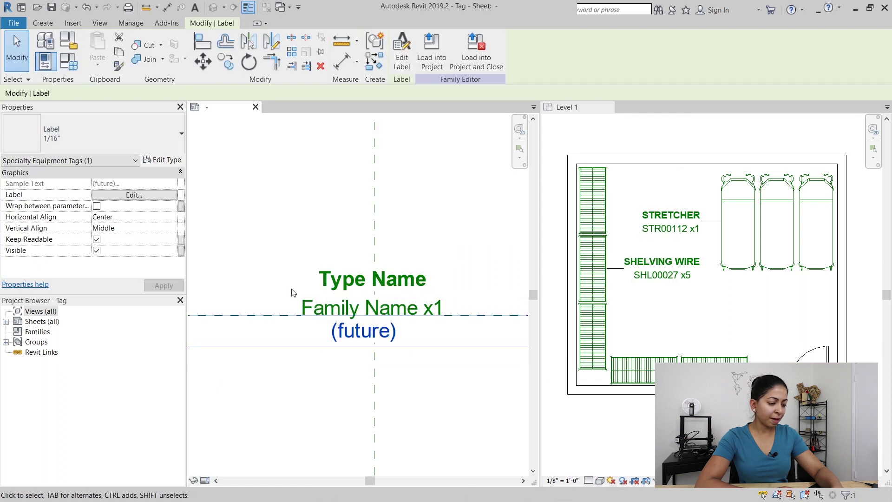
left_click_drag(299, 300, 373, 308)
scroll(415, 302, "up", 6)
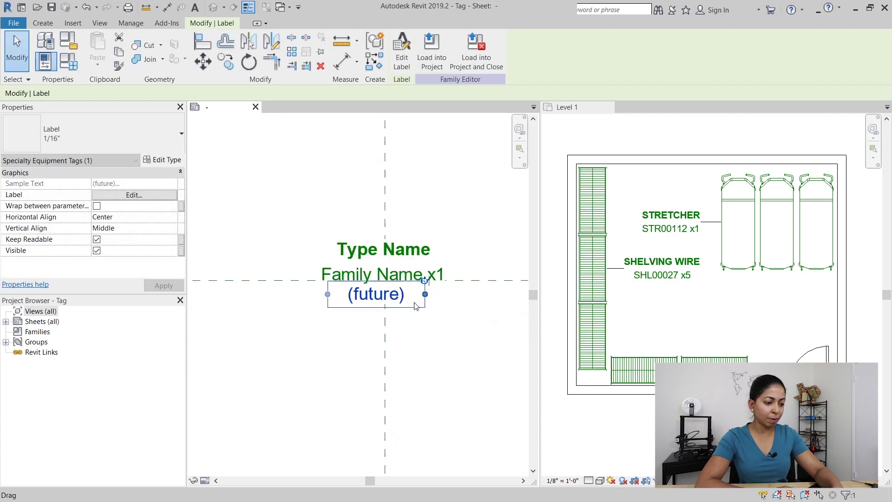
key("Down")
key("Right")
key("Right")
key("Escape")
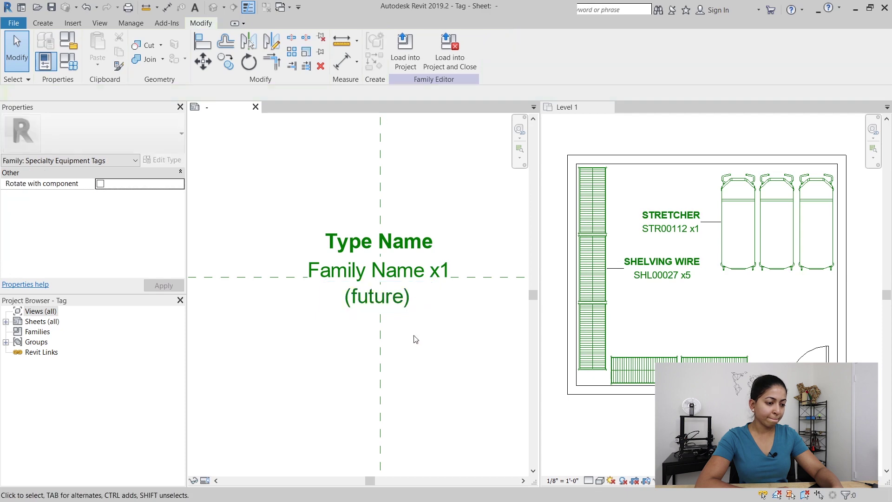
- Reload the tag family into the project, overwriting the existing version and its parameter values
left_click(420, 56)
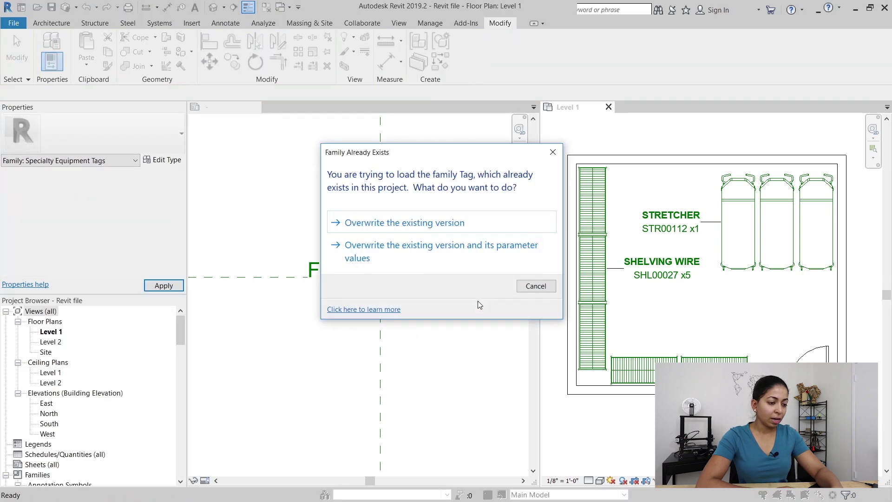
left_click(451, 249)
scroll(661, 287, "up", 1)
- Set the Type Mark in the SHELVING WIRE tag to future and accept the type parameter change
left_click(662, 287)
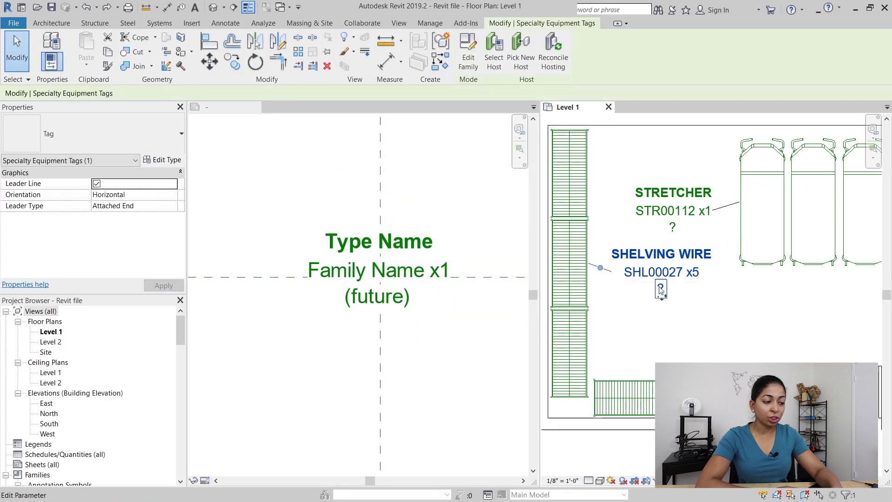
left_click(661, 288)
type("fut")
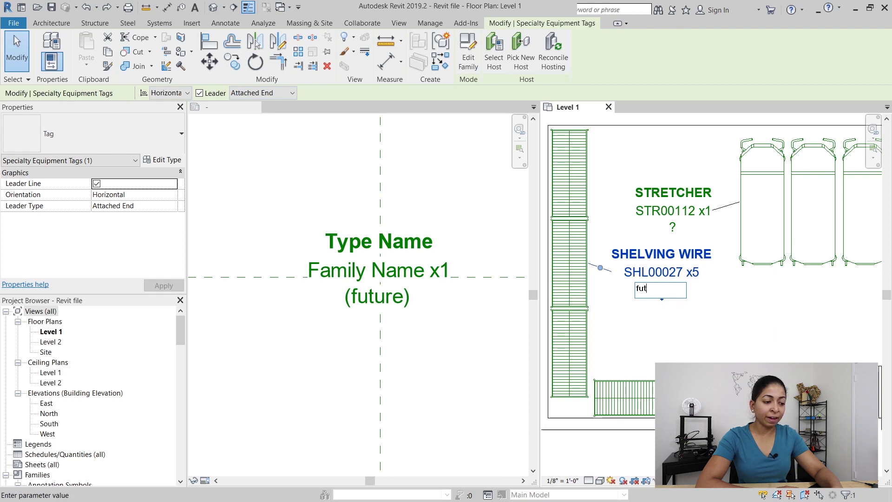
type("ure")
key("Return")
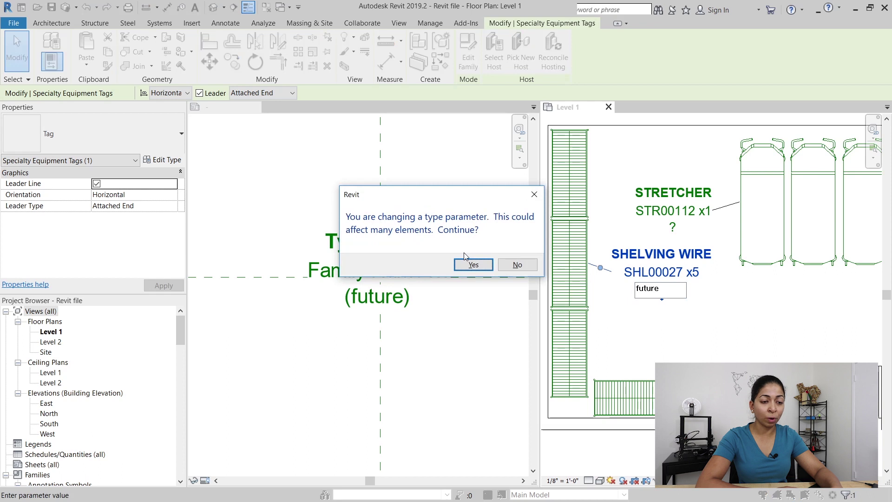
left_click(472, 264)
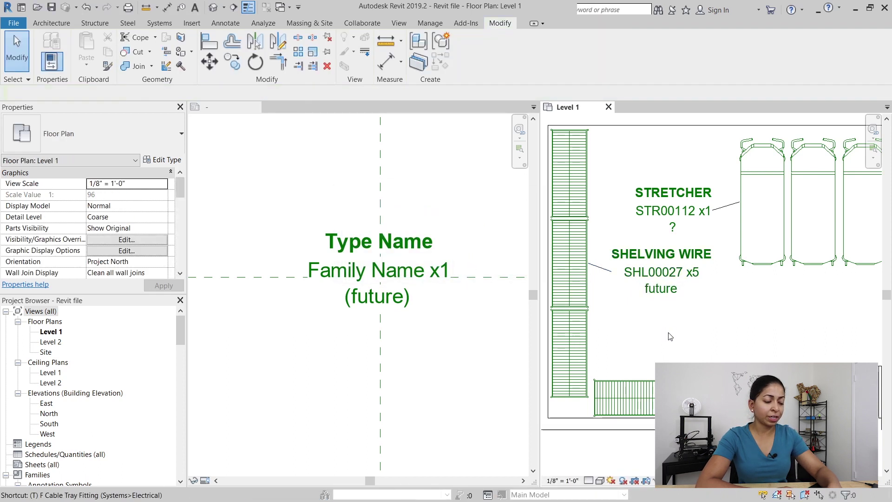
- Tag a second SHELVING WIRE unit along the lower wall and check the Type Mark in its type properties
left_click(730, 386)
key("Escape")
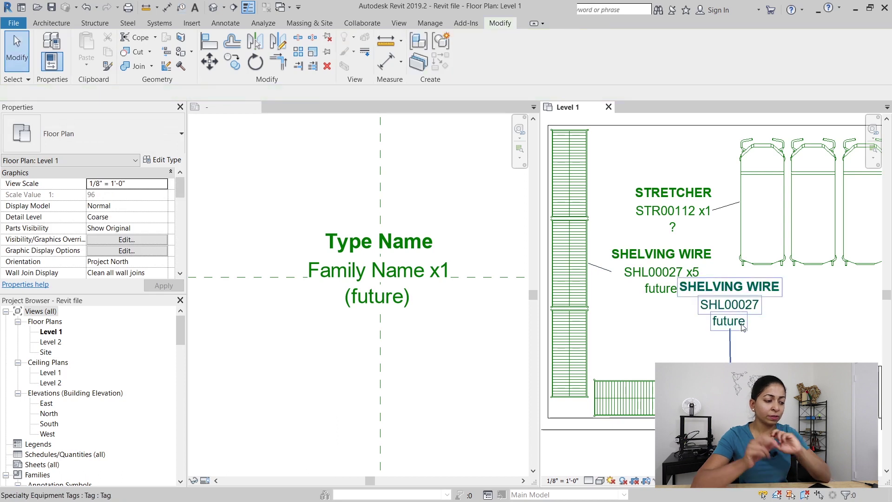
left_click(730, 391)
scroll(82, 226, "down", 2)
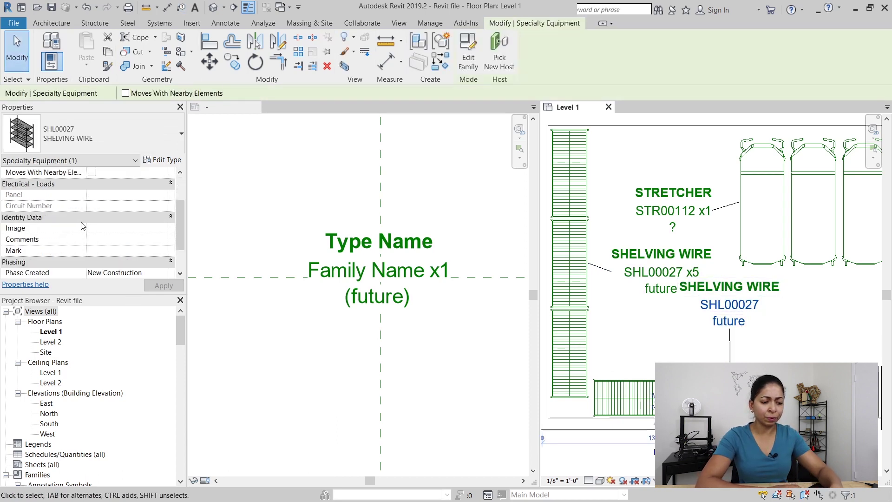
scroll(116, 260, "up", 5)
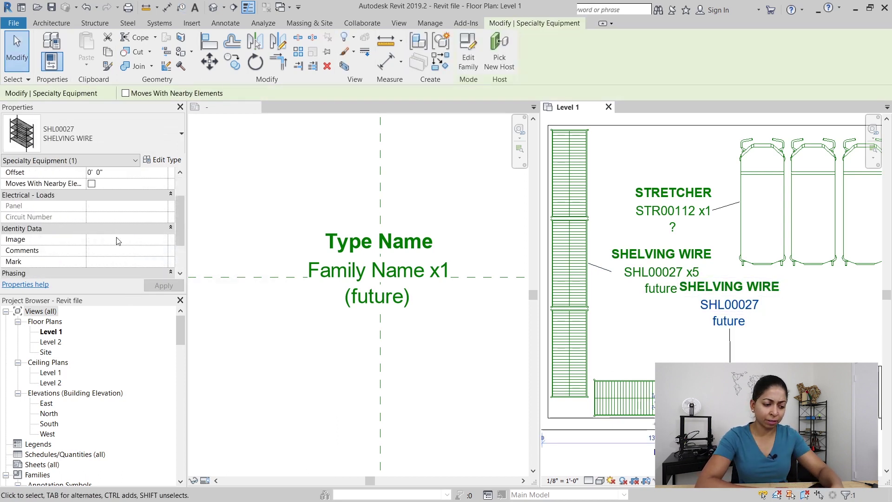
left_click(168, 160)
mouse_move(207, 285)
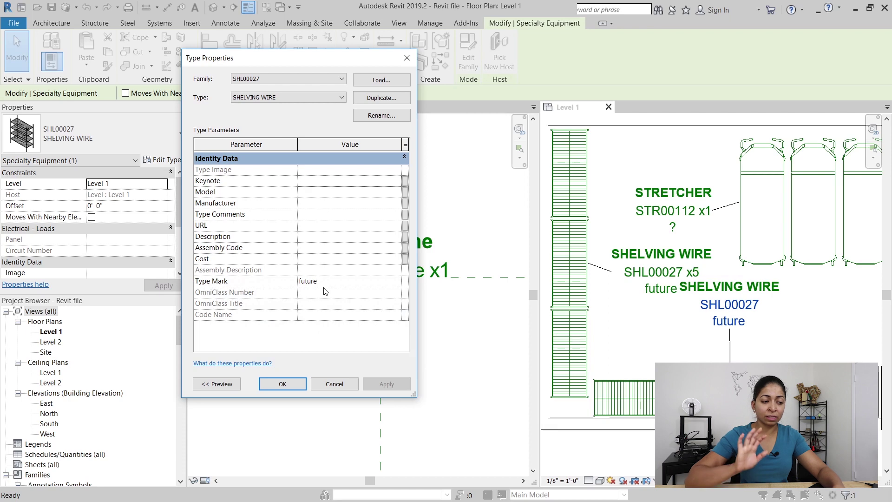
left_click(335, 384)
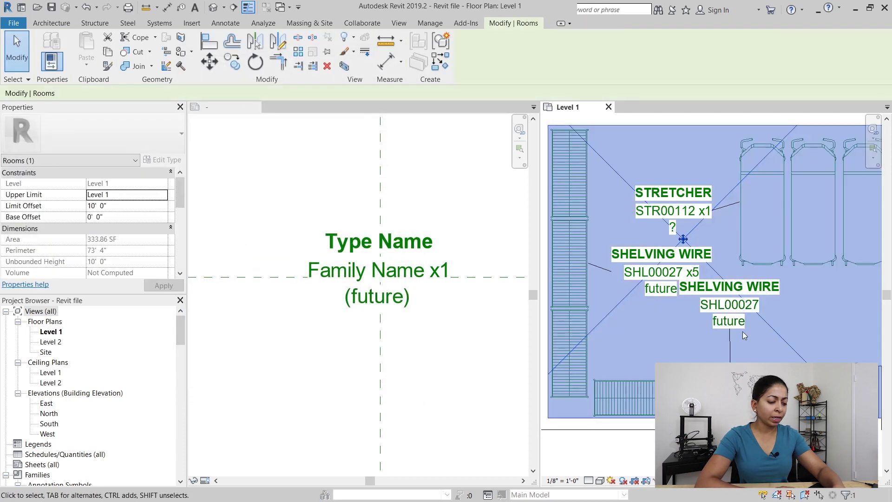
- Delete the extra tag on the second SHELVING WIRE unit
left_click(724, 332)
key("Delete")
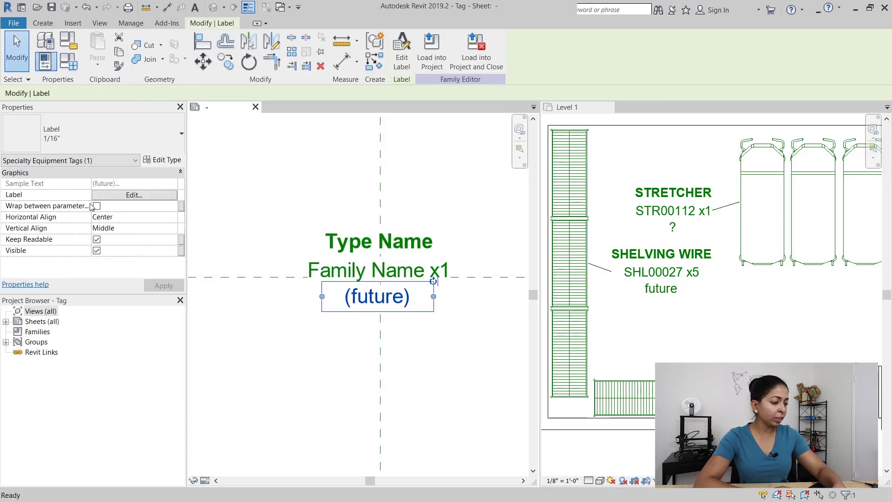
- In the tag family, replace Type Mark with Mark in the (future) label and set its sample value to (future)
left_click(109, 197)
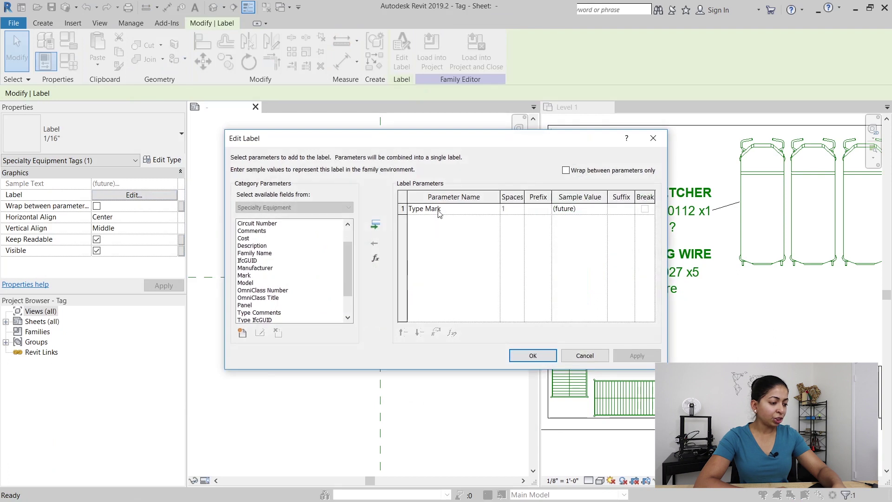
left_click(424, 213)
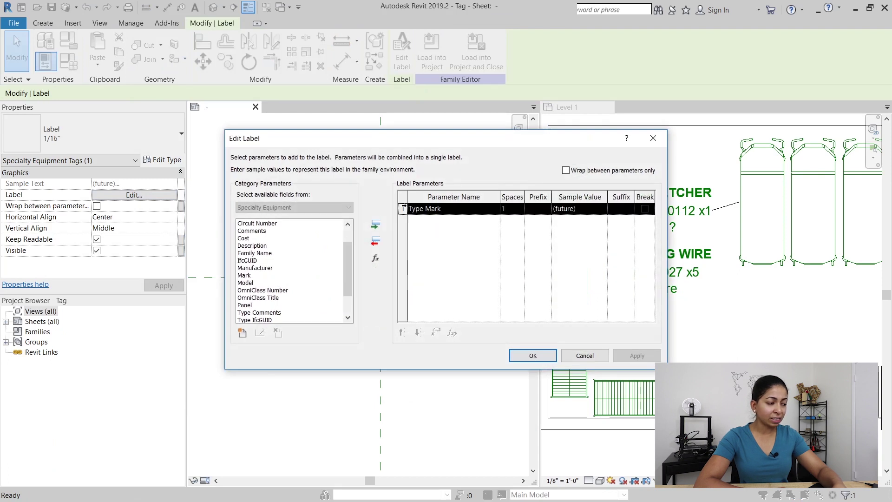
left_click(375, 241)
left_click(245, 275)
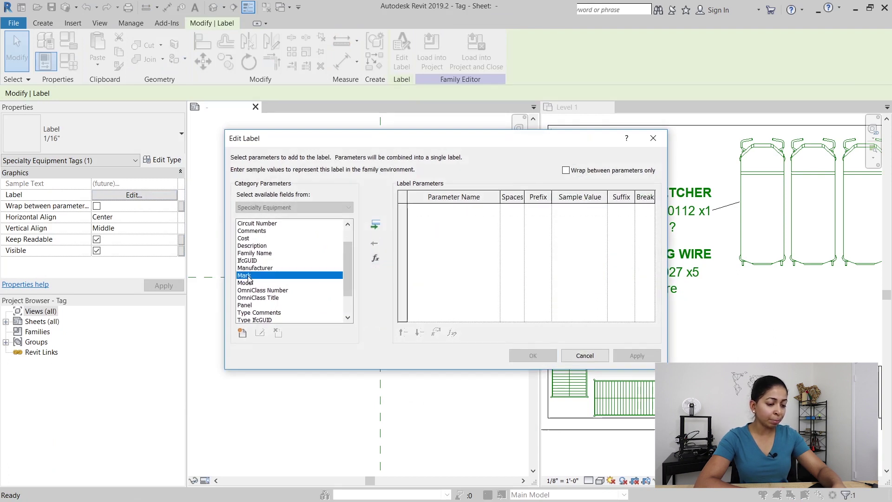
left_click(376, 224)
left_click(575, 210)
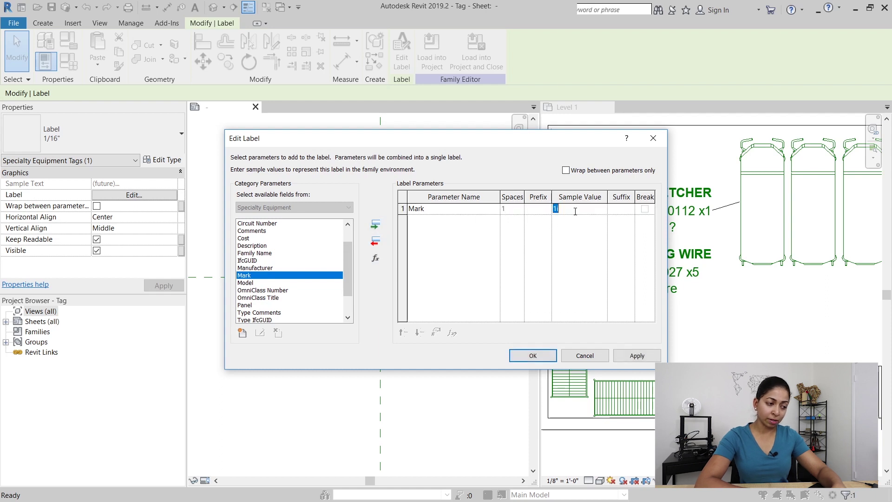
type("(future")
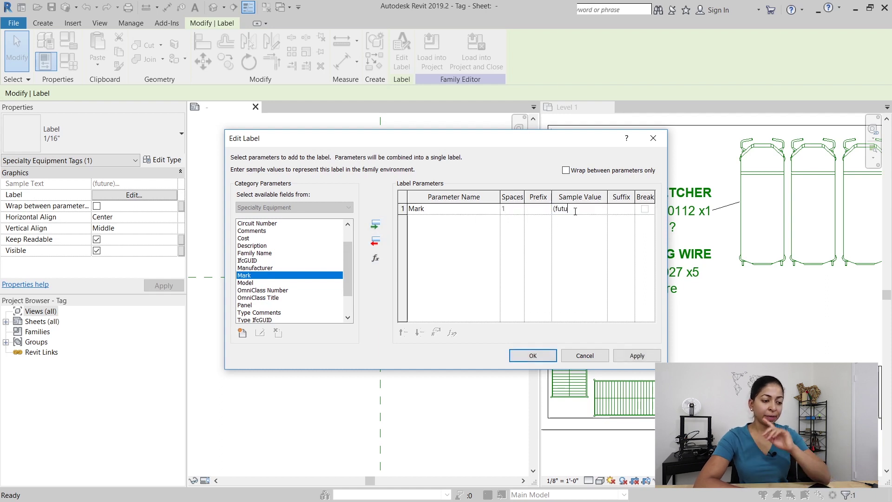
left_click(534, 355)
- Reload the edited tag family into the project, overwriting the existing version
left_click(449, 339)
left_click(408, 57)
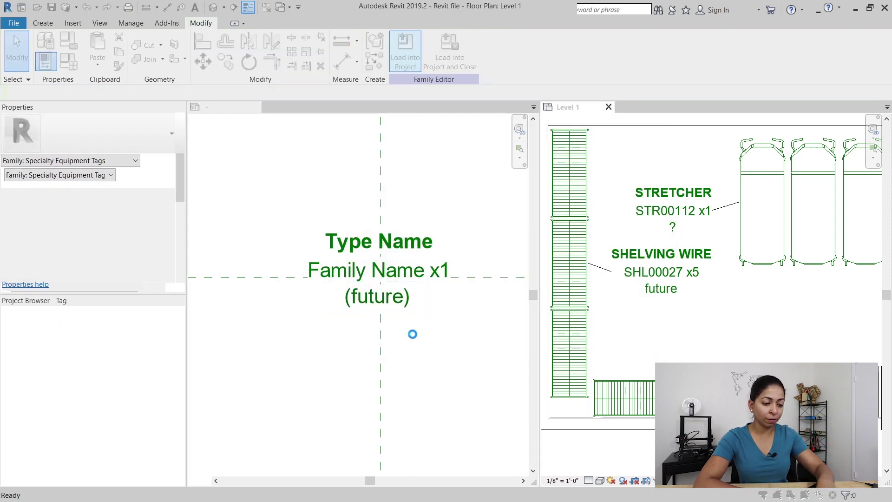
left_click(453, 261)
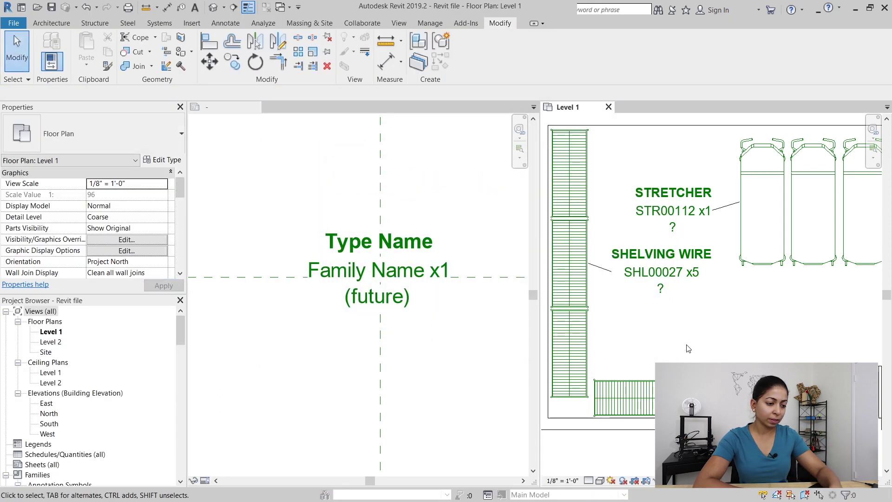
- Set the Mark value in the SHELVING WIRE x5 tag to (future)
left_click(660, 288)
left_click(661, 287)
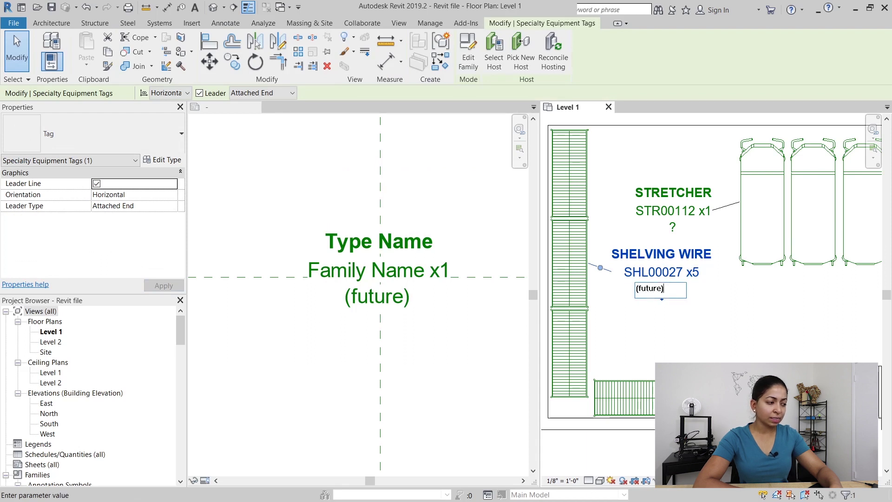
type("(future)")
left_click(701, 355)
left_click(691, 358)
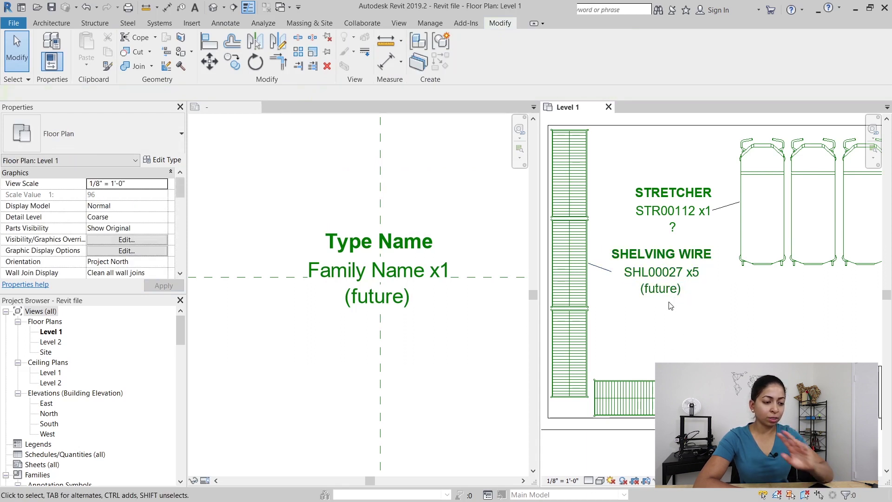
- Tag the shelving unit along the lower wall and move its tag down, clear of the (future) tag
left_click(584, 285)
key("t")
key("g")
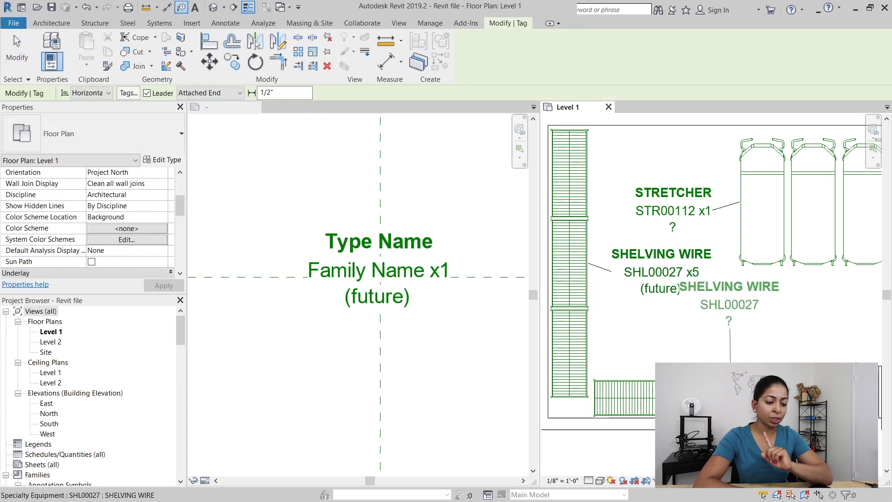
left_click(729, 328)
key("Escape")
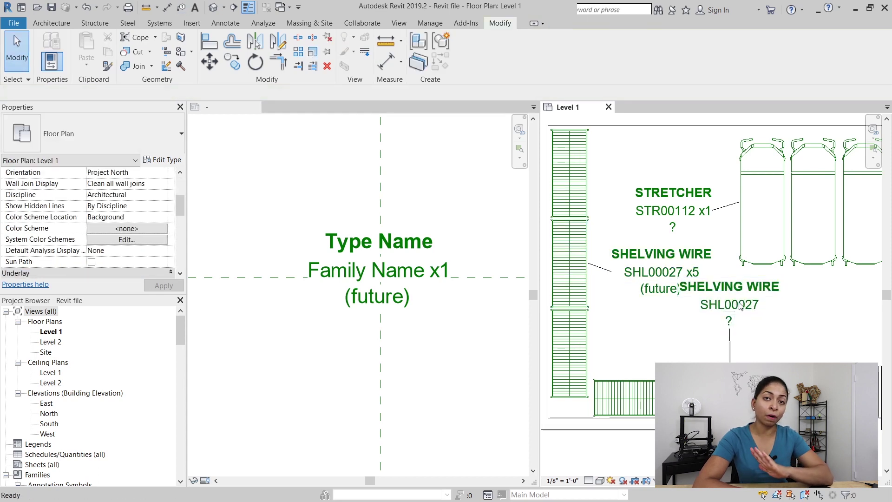
left_click_drag(729, 328, 730, 351)
left_click(586, 301)
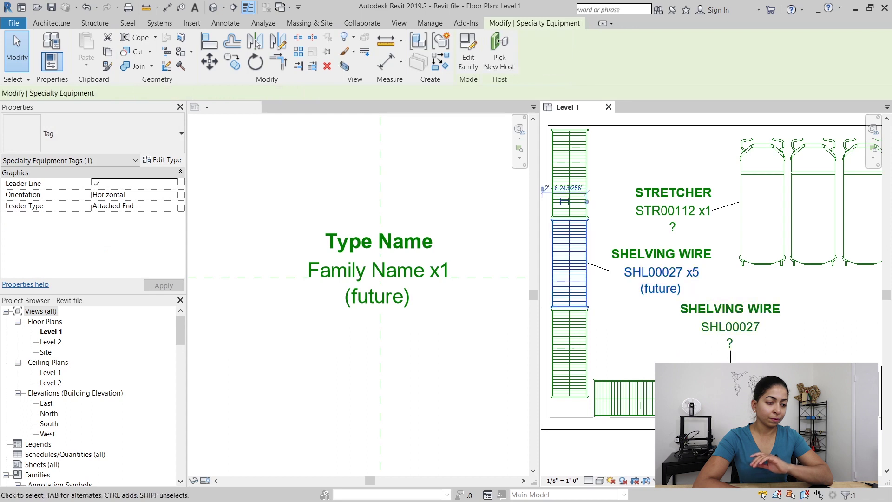
- Set the Mark value in the STRETCHER tag to (current)
left_click(673, 226)
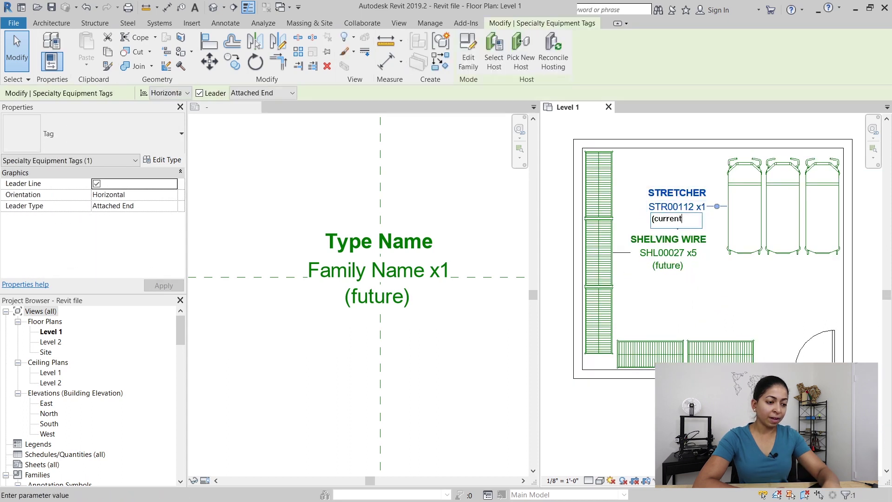
left_click(709, 303)
left_click(733, 332)
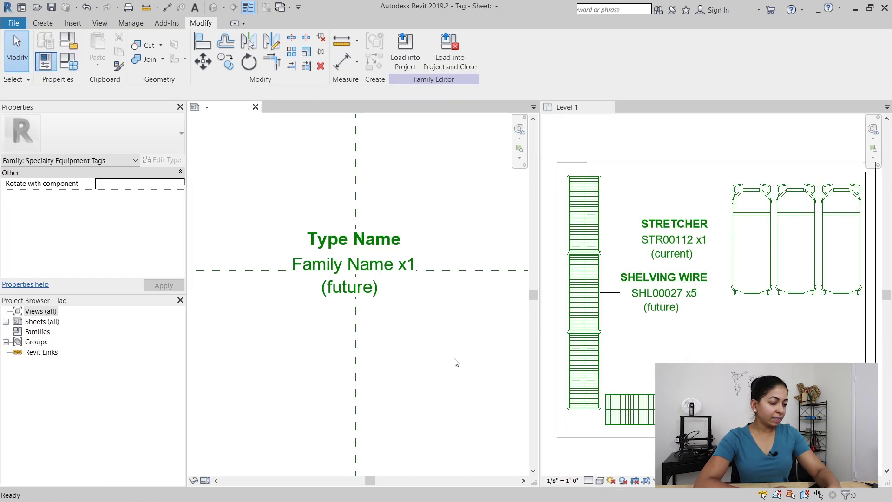
- Clear the Mark value of the tagged middle SHELVING WIRE unit on the floor plan
left_click(617, 297)
key("Escape")
left_click(584, 293)
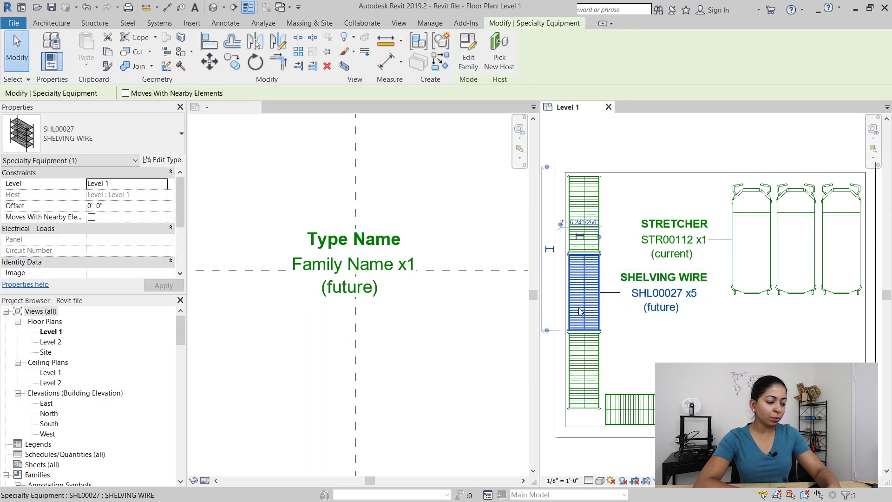
left_click(126, 251)
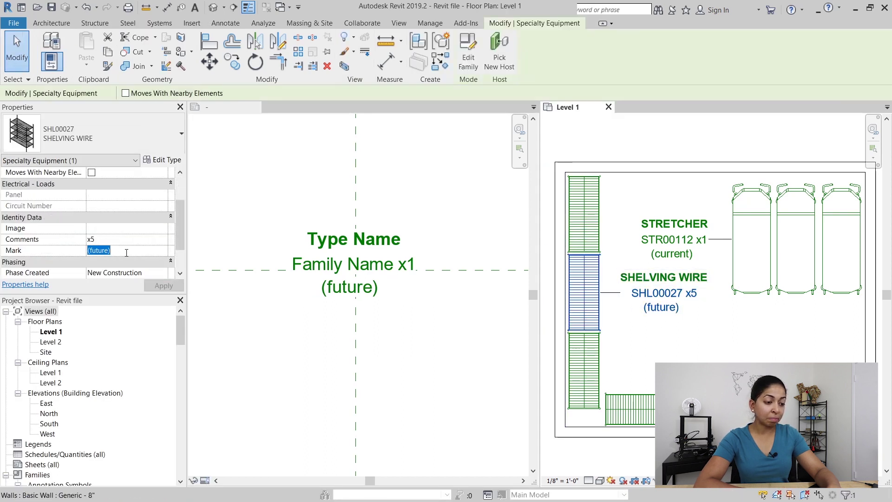
key("Delete")
key("Escape")
scroll(652, 313, "up", 2)
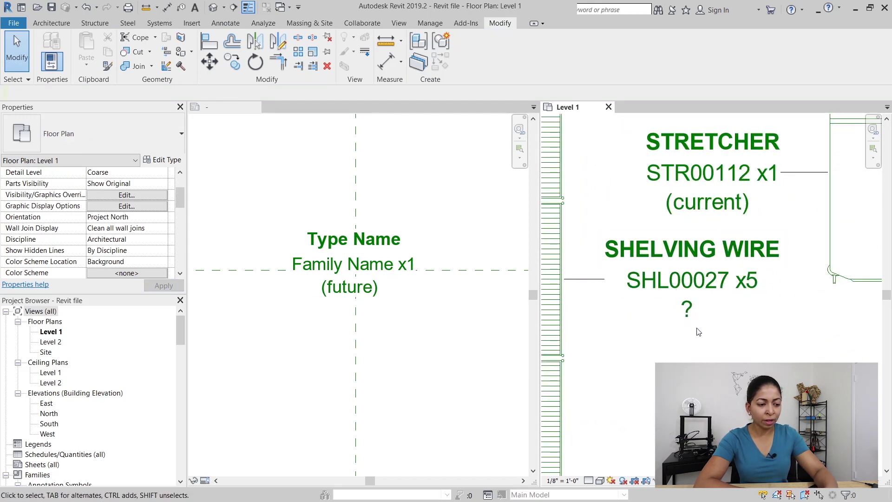
scroll(674, 299, "down", 3)
scroll(720, 337, "up", 1)
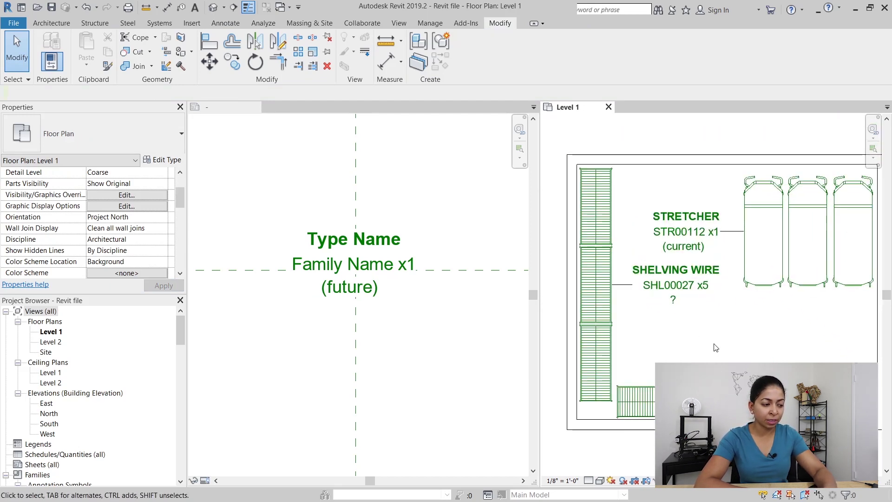
- Link the (future) label's visibility to a new instance family parameter named status, grouped under Visibility, in the tag family
left_click(419, 319)
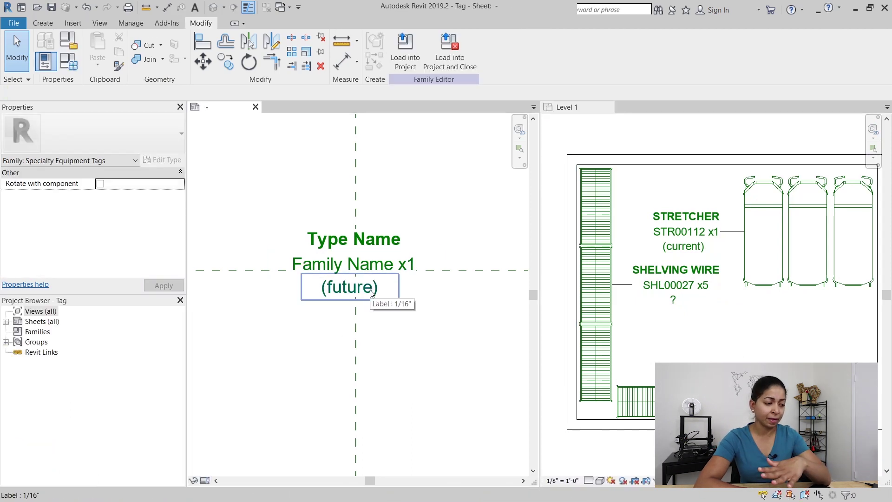
left_click(372, 292)
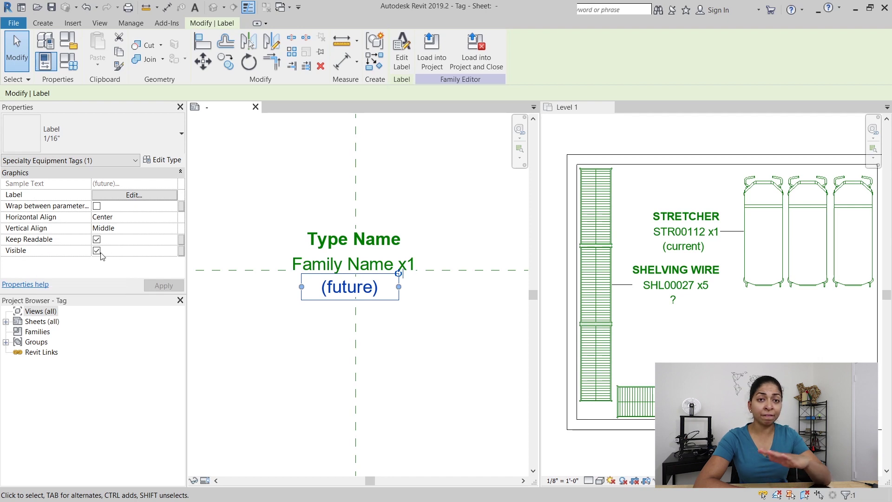
left_click(181, 253)
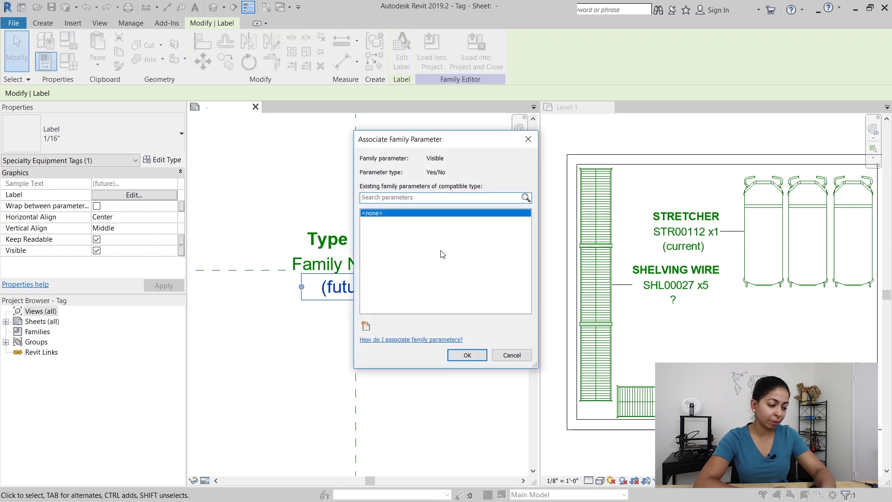
left_click(365, 326)
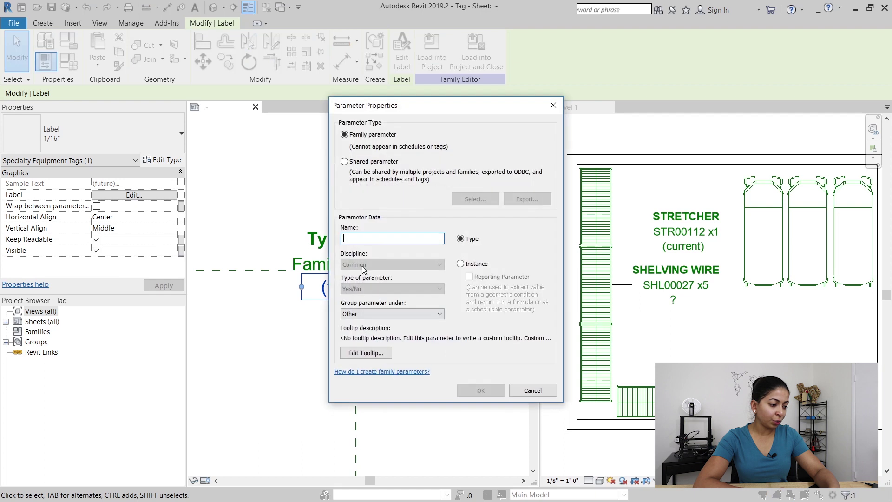
type("status")
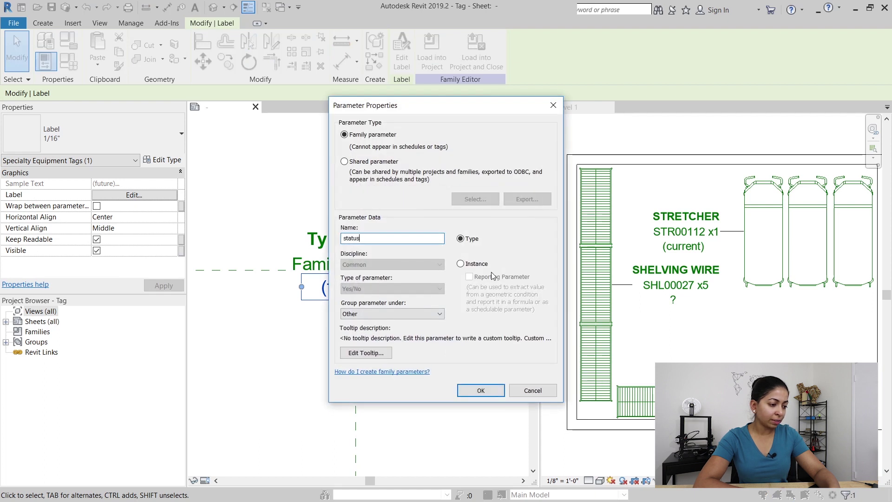
left_click(468, 265)
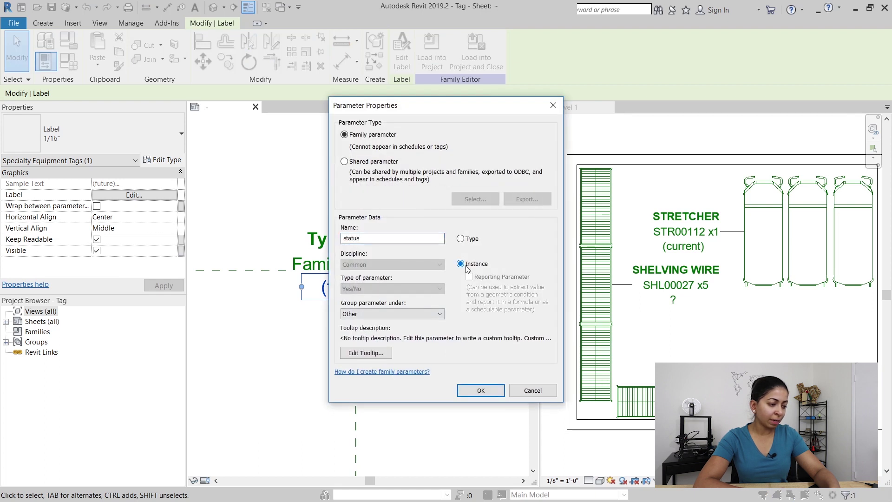
left_click(384, 315)
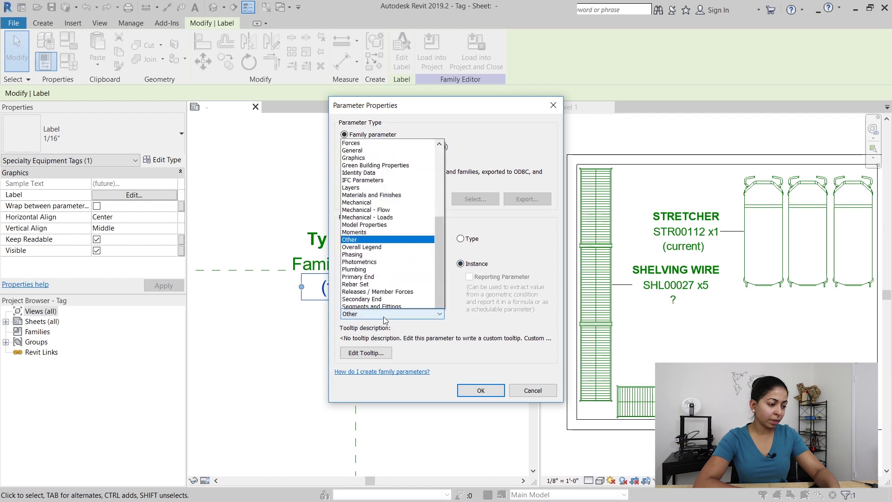
left_click(370, 303)
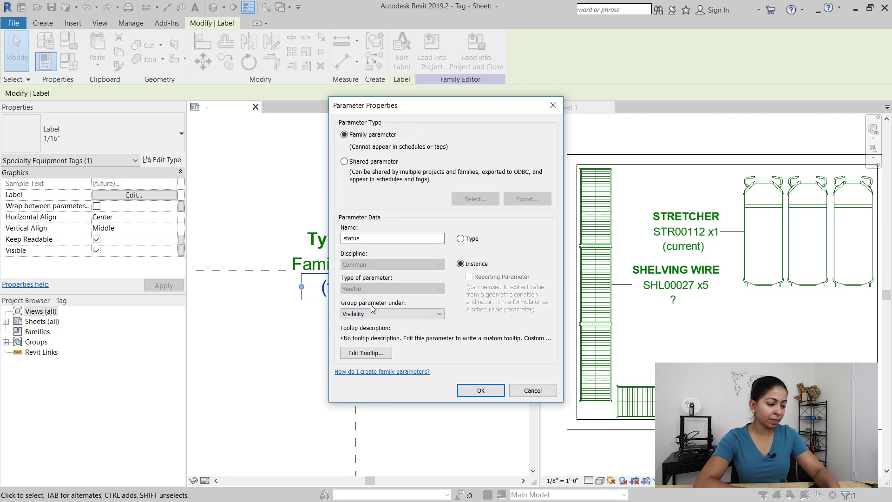
left_click(481, 391)
left_click(467, 355)
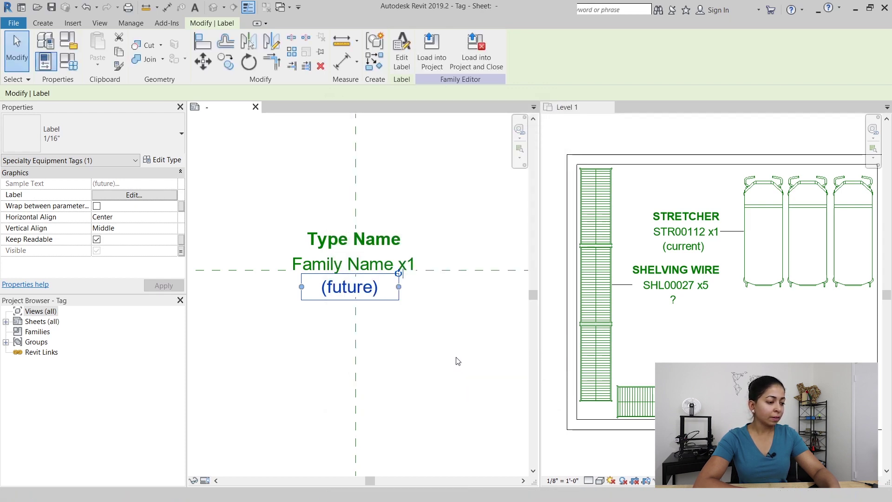
- Load the tag family into the project, overwriting the existing version and its parameter values
left_click(451, 370)
left_click(361, 291)
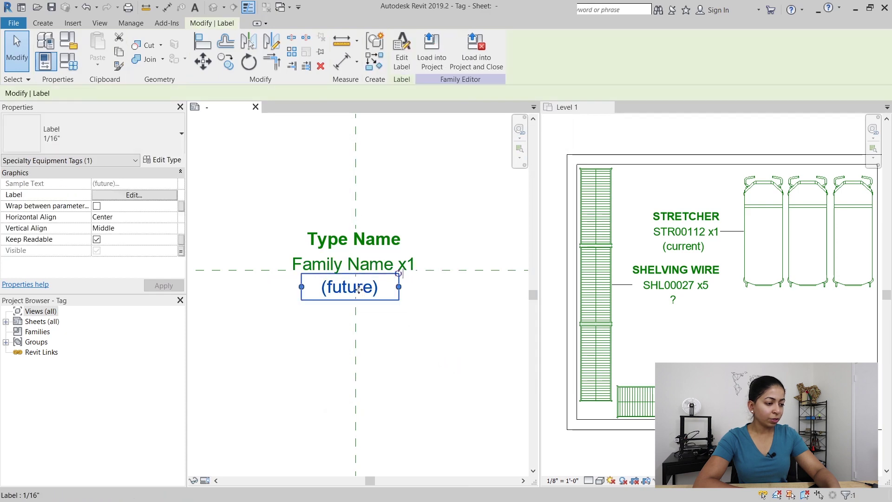
key("Escape")
left_click(407, 52)
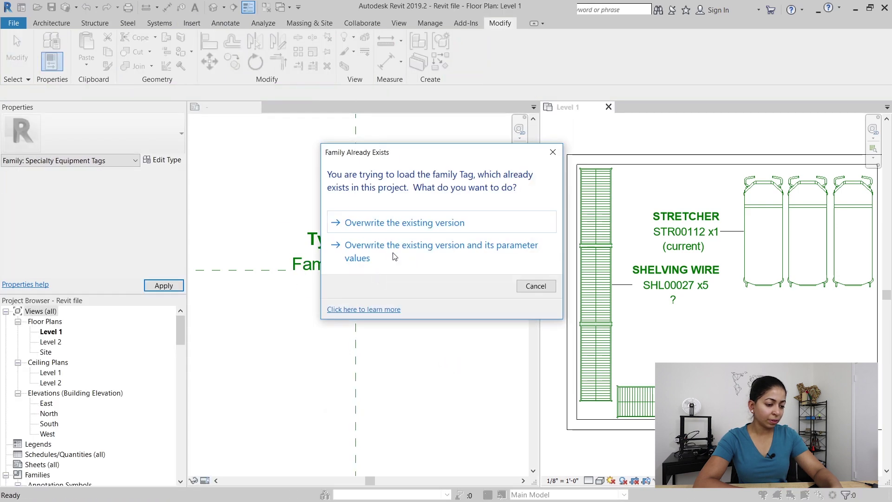
left_click(394, 256)
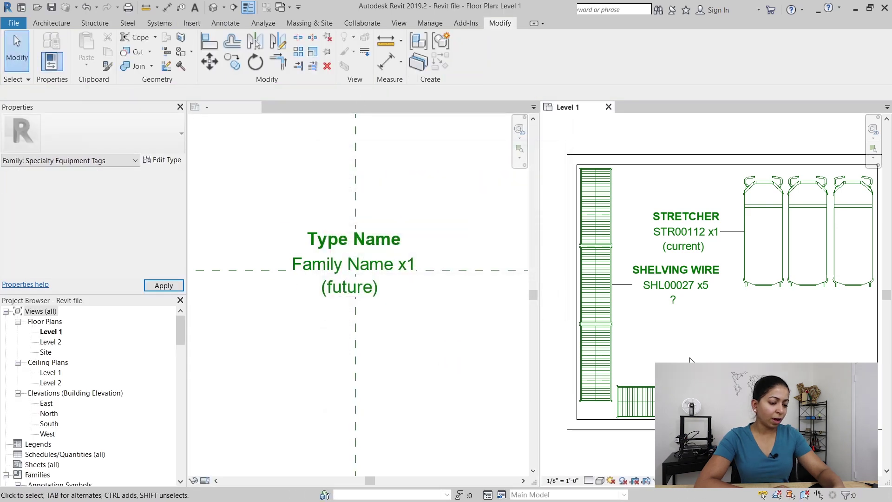
- Check the instance and type properties of the SHELVING WIRE x5 tag and its shelving unit for the status visibility option
left_click(675, 305)
left_click(676, 299)
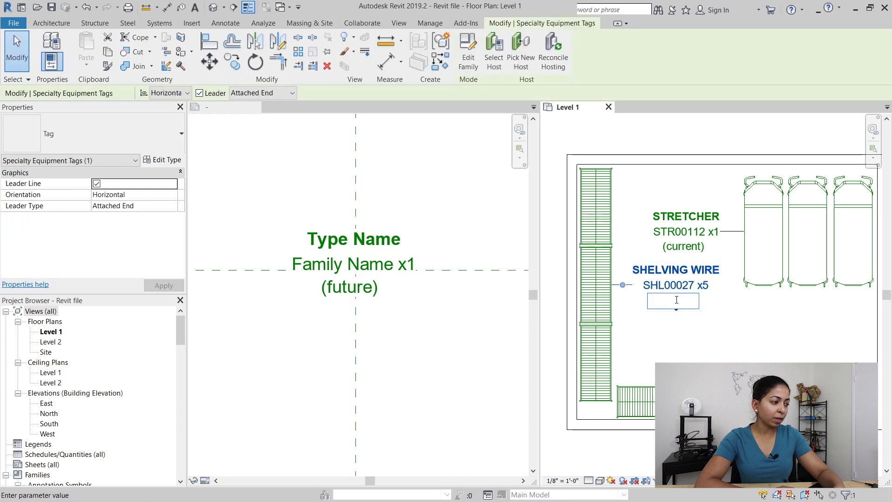
key("Escape")
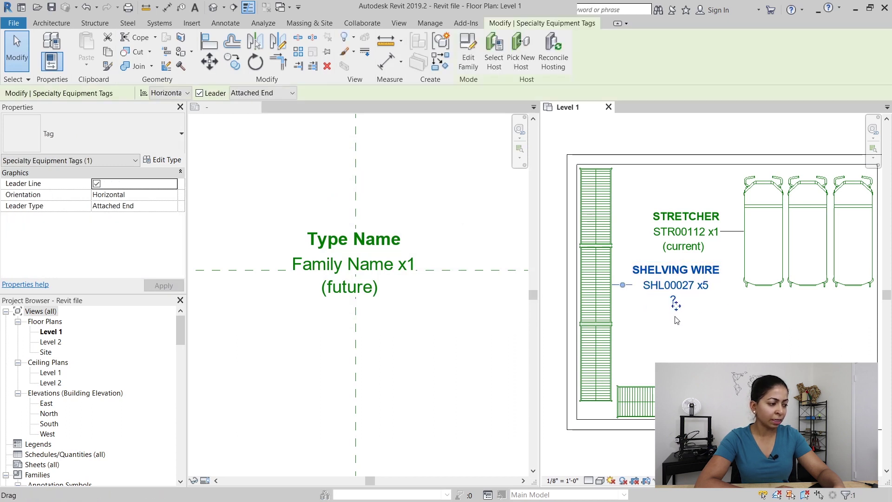
left_click(163, 162)
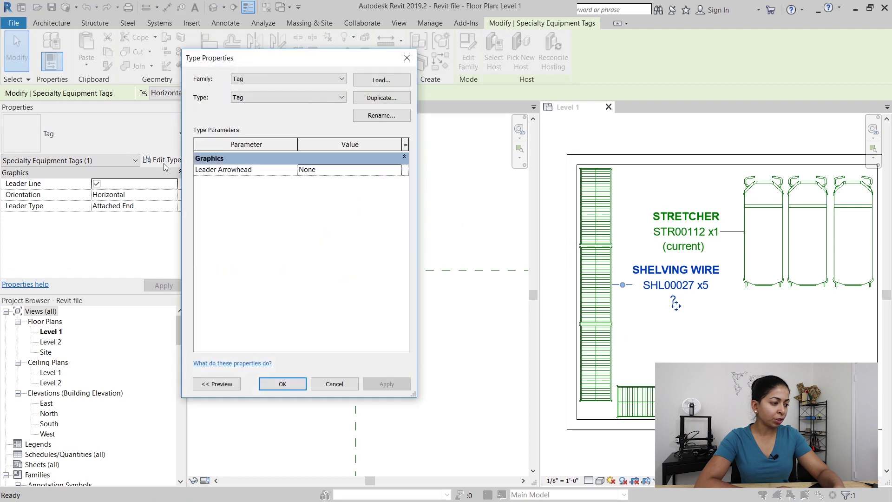
key("Escape")
left_click(627, 305)
left_click(593, 299)
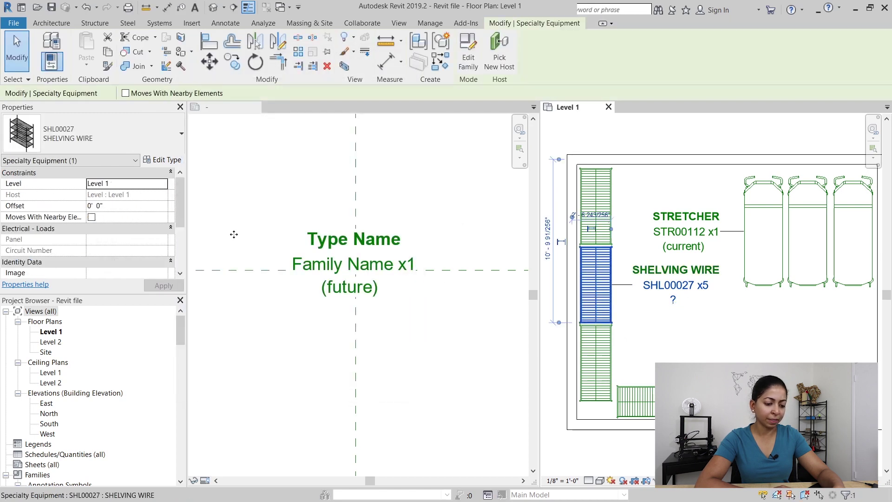
key("Escape")
left_click(675, 302)
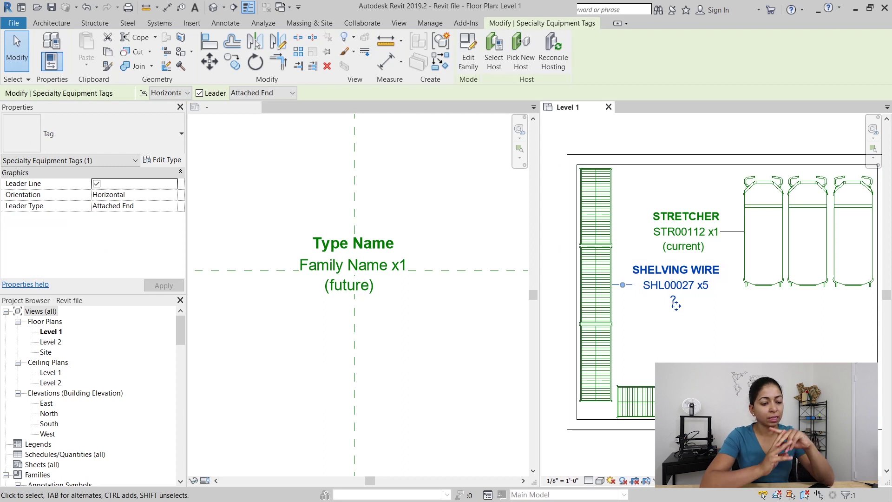
key("Escape")
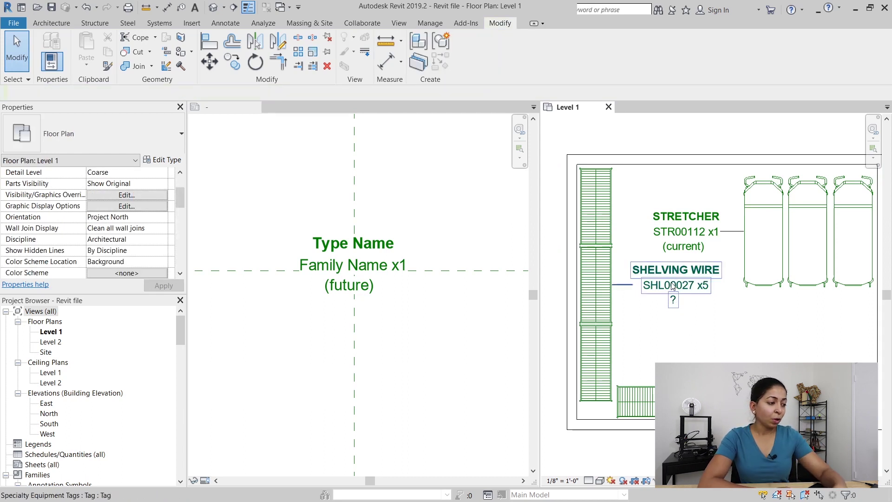
left_click(673, 299)
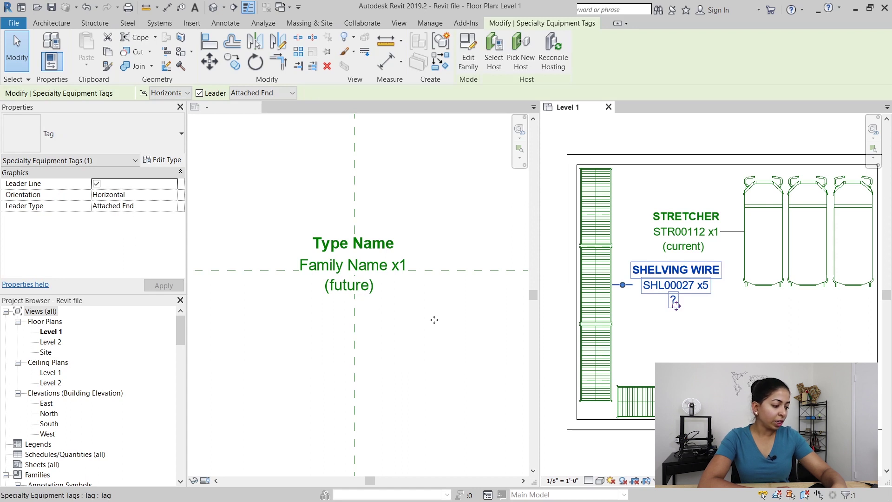
- Change the status parameter in the tag family to a type parameter
left_click(434, 320)
left_click(365, 289)
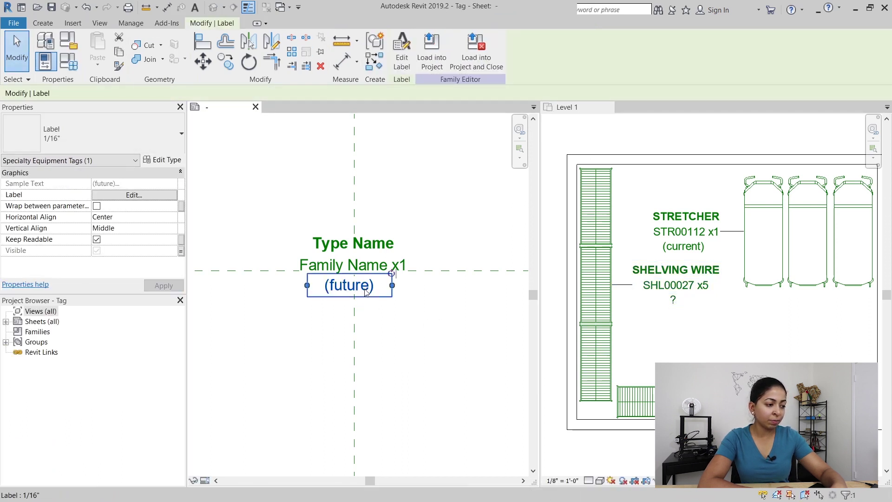
left_click(69, 64)
left_click(350, 185)
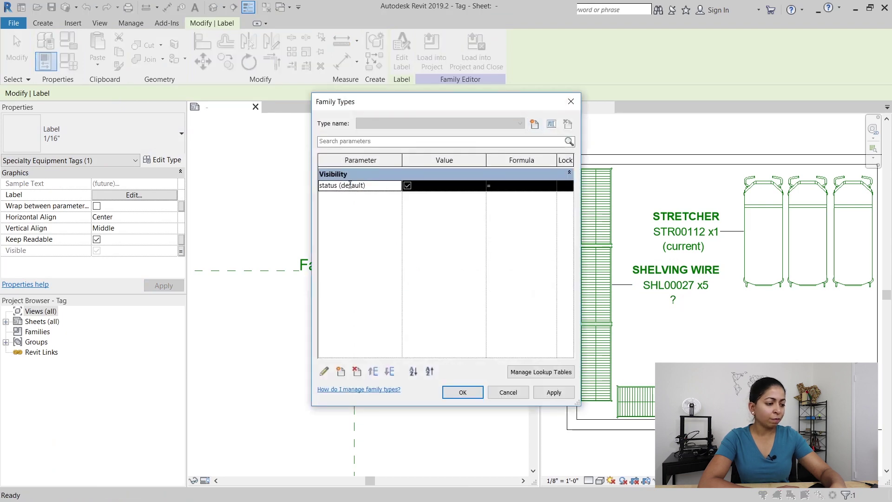
left_click(325, 371)
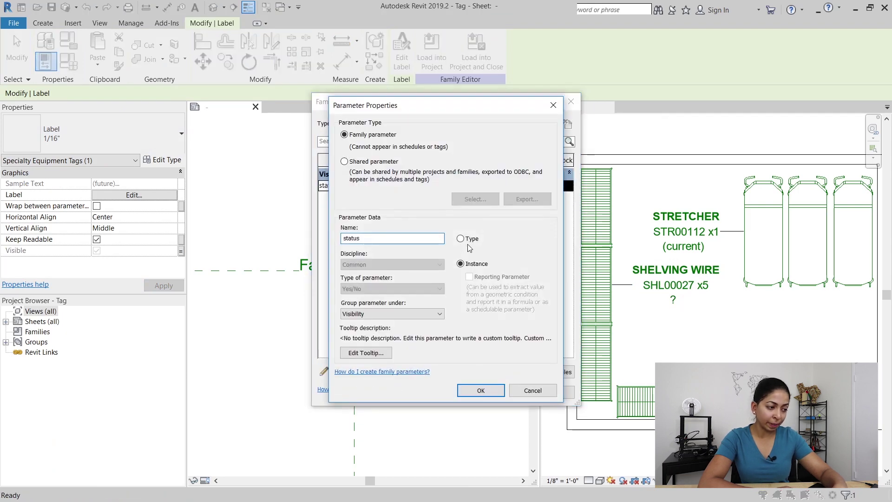
left_click(470, 386)
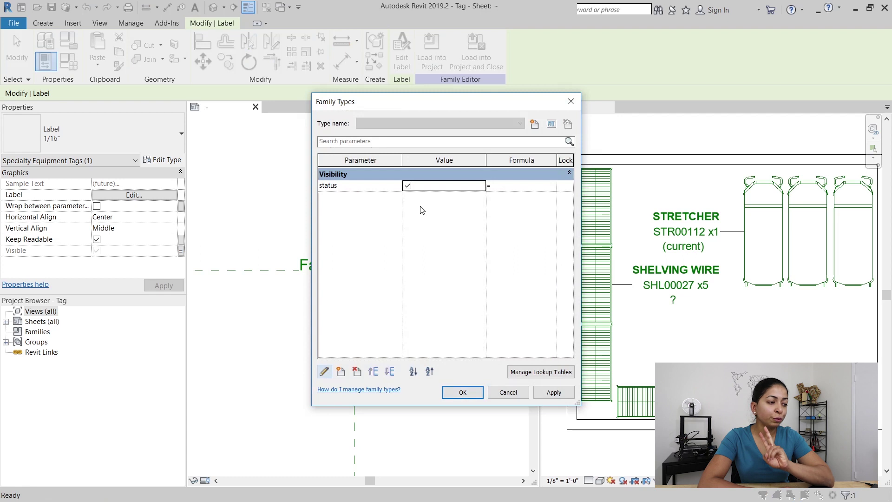
- Create a family type named "with status" in the tag family
left_click(534, 124)
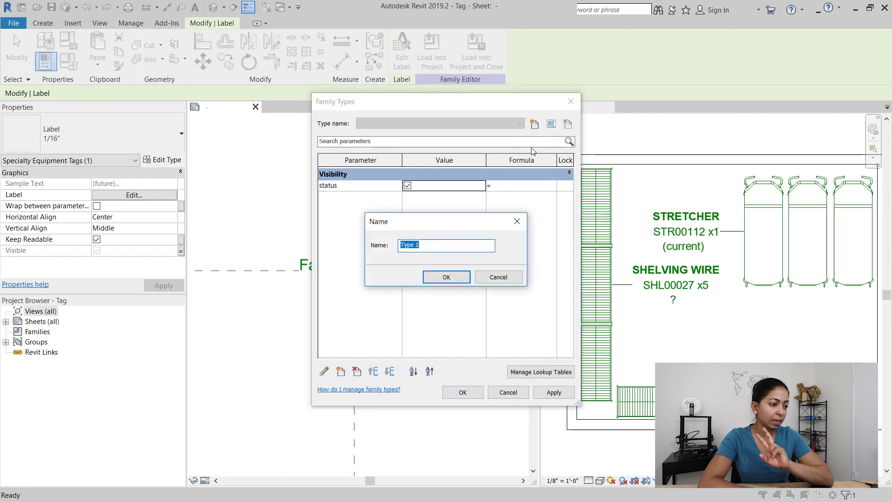
type("with status")
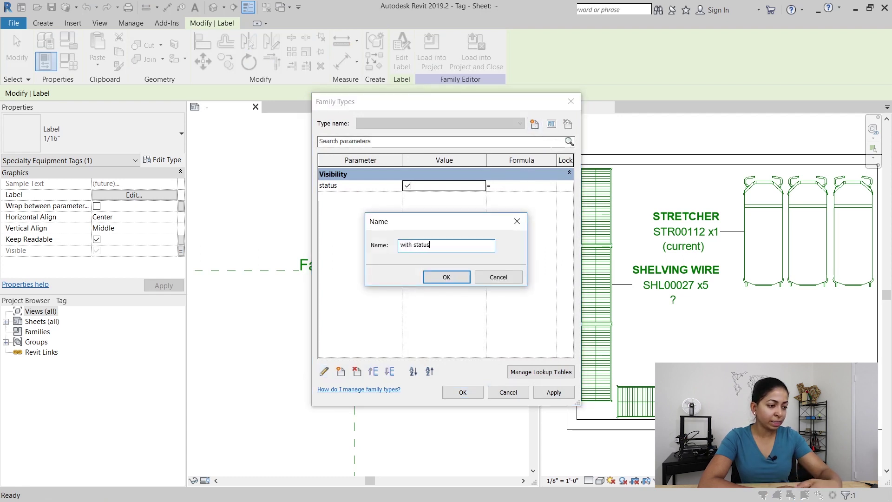
key("Return")
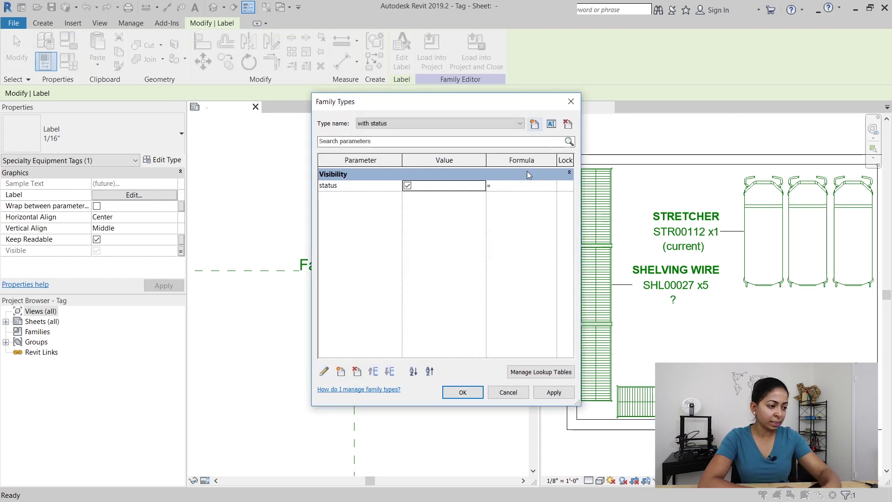
- Create a second family type named "without status" and turn its status parameter off
left_click(534, 124)
type("without status")
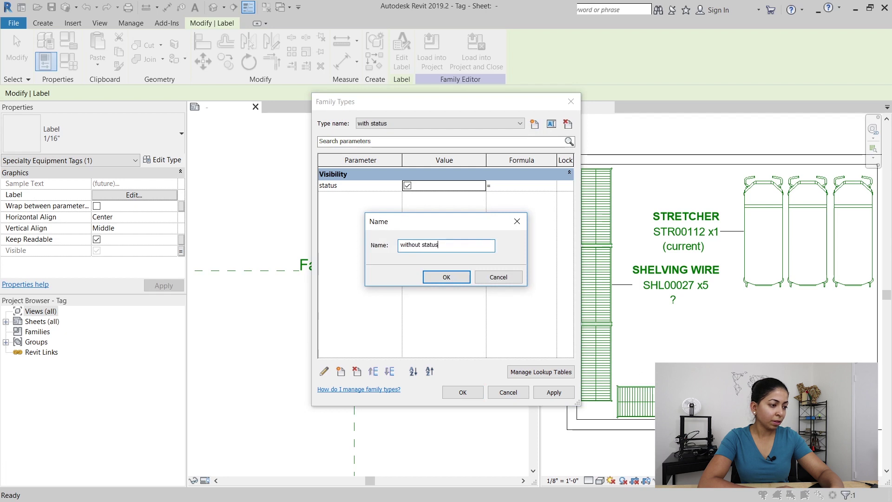
key("Return")
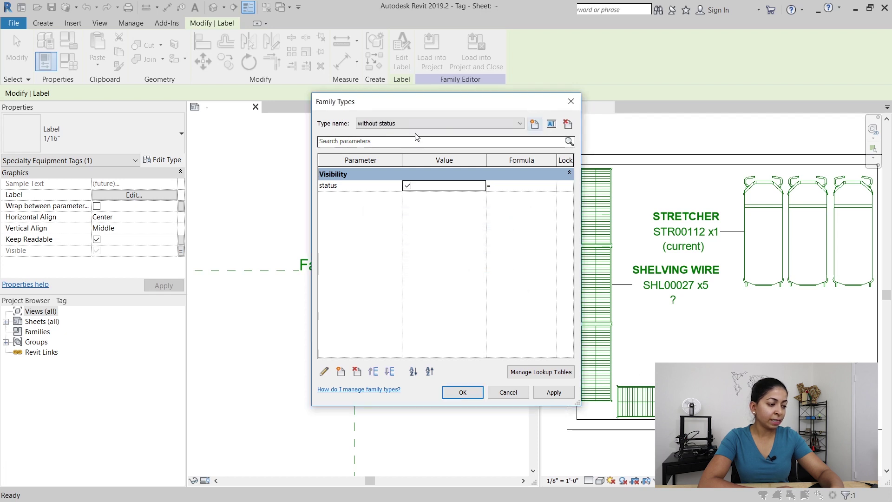
left_click(406, 186)
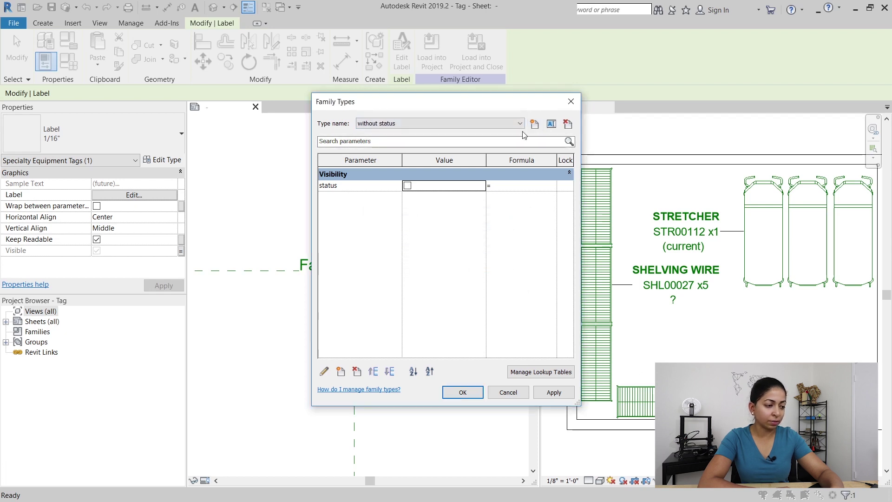
- Make "with status" the current type with status on, and load the family into the project, overwriting the existing version
left_click(494, 125)
left_click(409, 131)
left_click(407, 185)
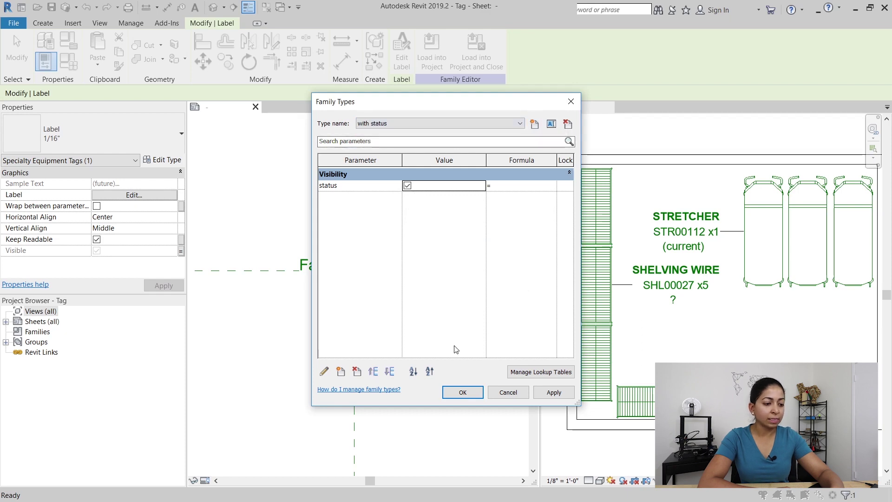
left_click(463, 392)
left_click(408, 61)
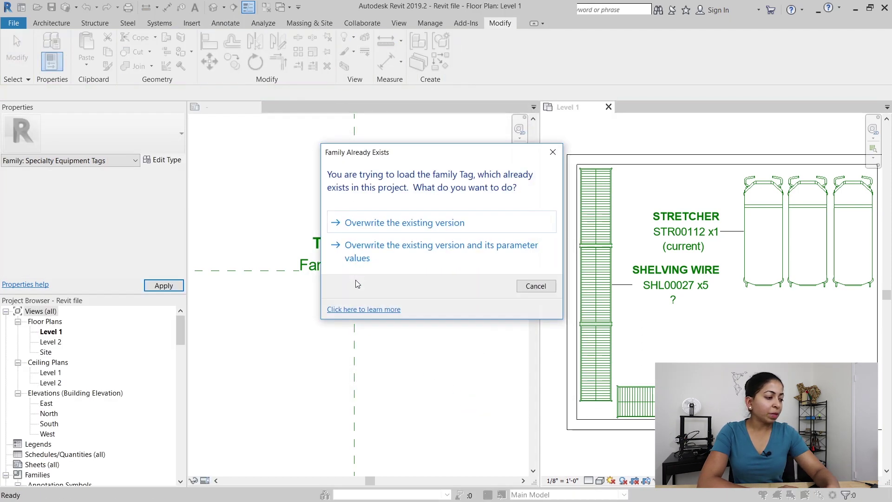
left_click(432, 222)
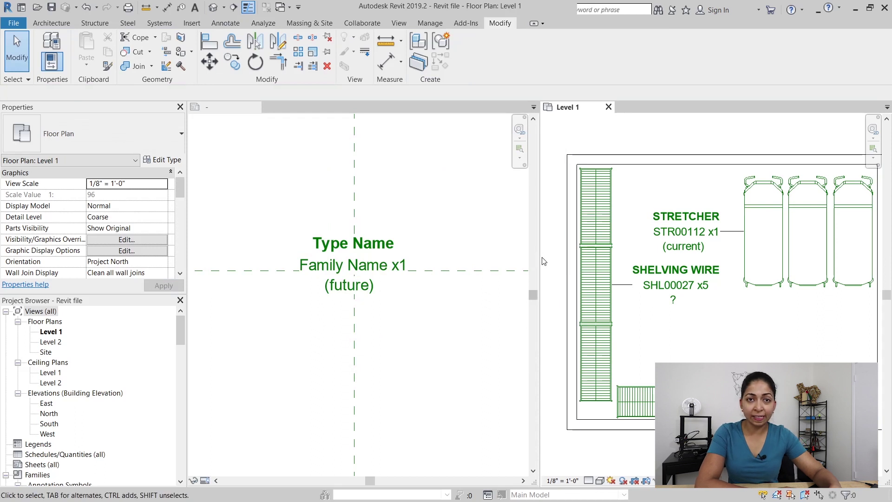
- Switch the SHELVING WIRE x5 tag on the floor plan to the "with status" type
left_click(672, 303)
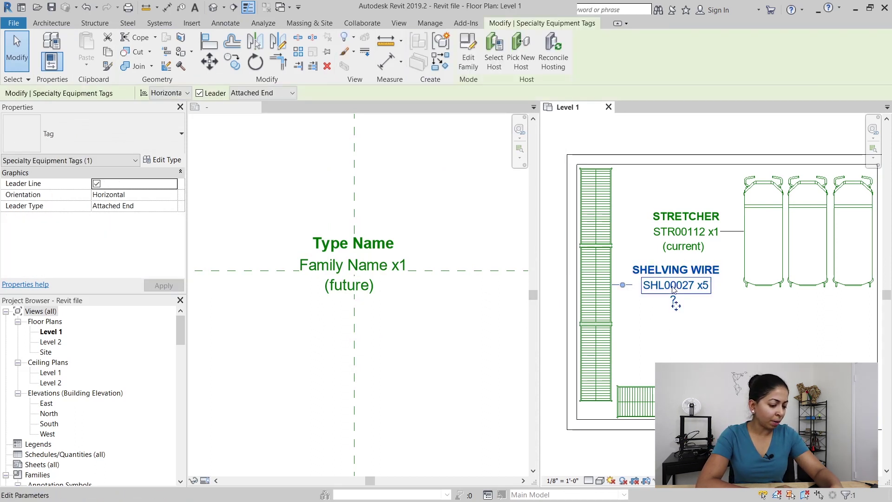
left_click(114, 135)
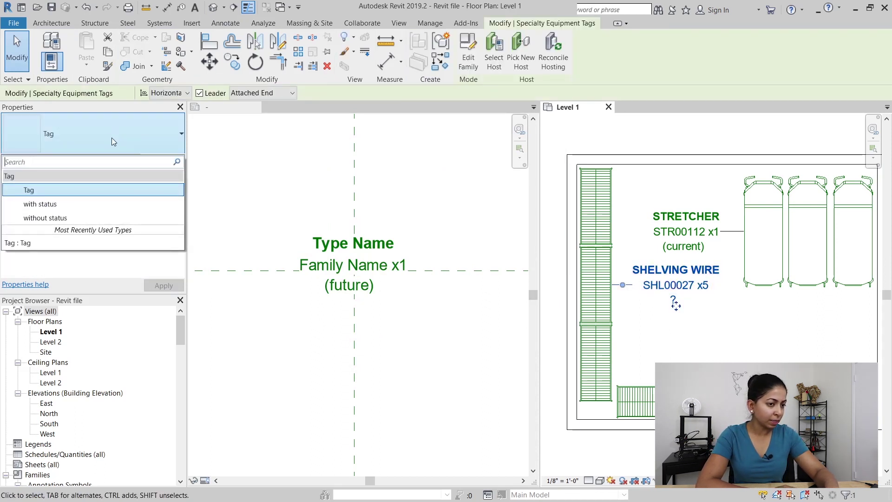
left_click(68, 204)
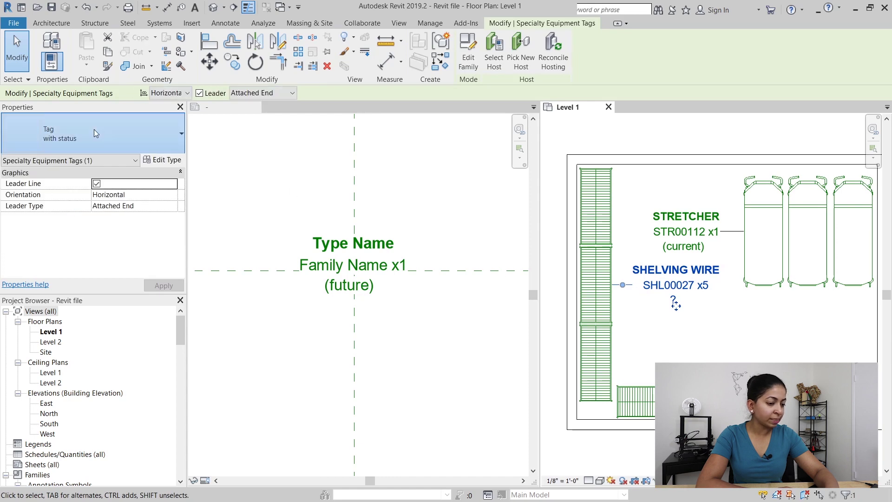
- Switch the SHELVING WIRE tag to the "without status" type and move it down slightly to straighten its leader
left_click(94, 133)
left_click(67, 216)
left_click(699, 346)
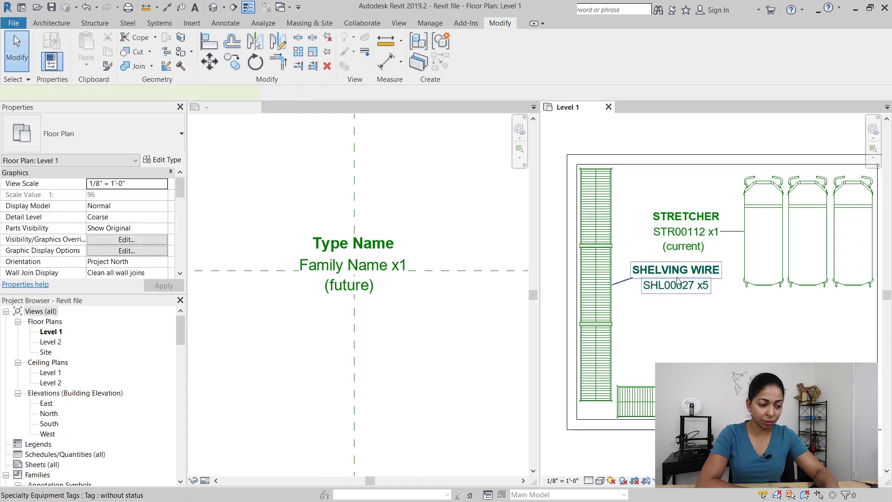
left_click_drag(678, 281, 678, 288)
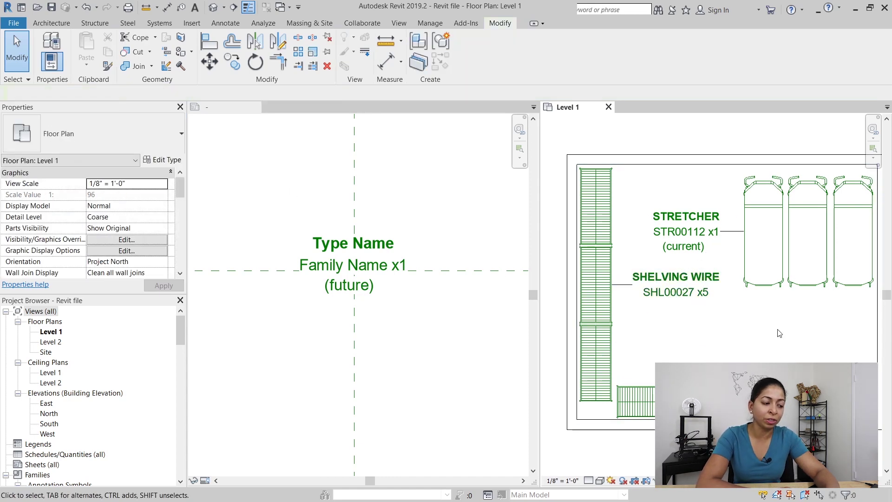
left_click(727, 239)
left_click(94, 141)
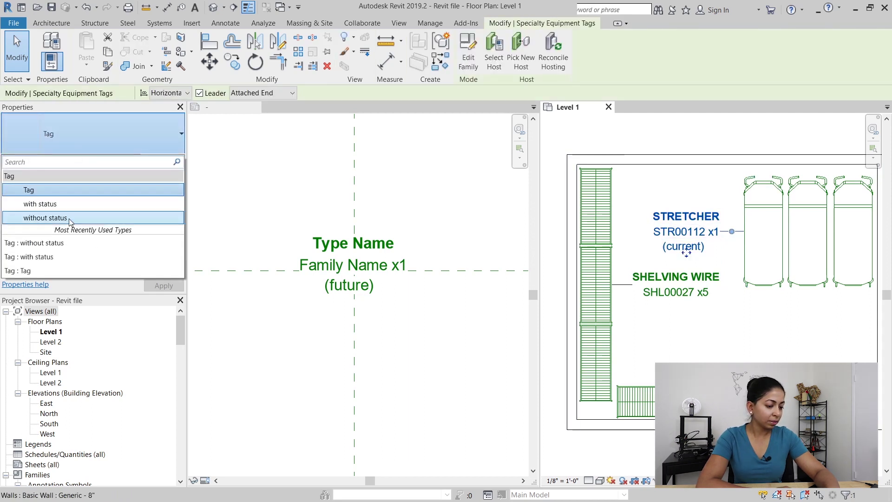
left_click(55, 194)
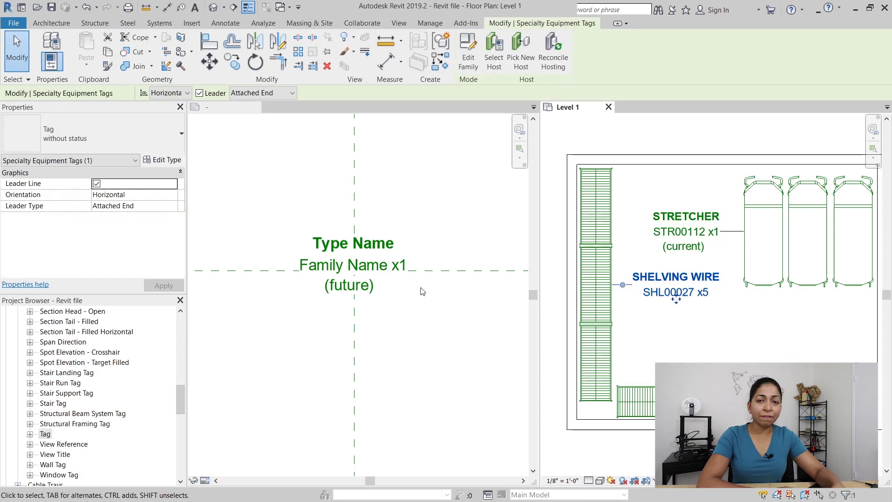
- Switch the SHELVING WIRE tag to the "with status" type and enter (future) as its status text
left_click(68, 140)
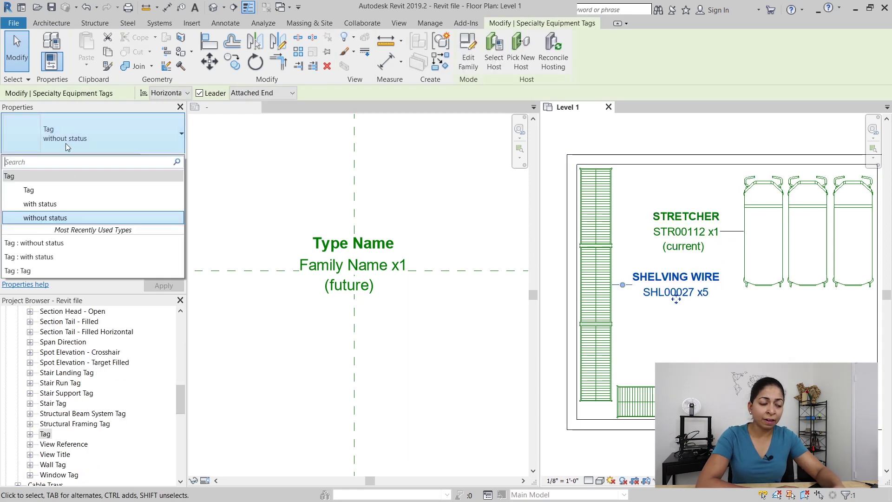
left_click(46, 207)
left_click(675, 302)
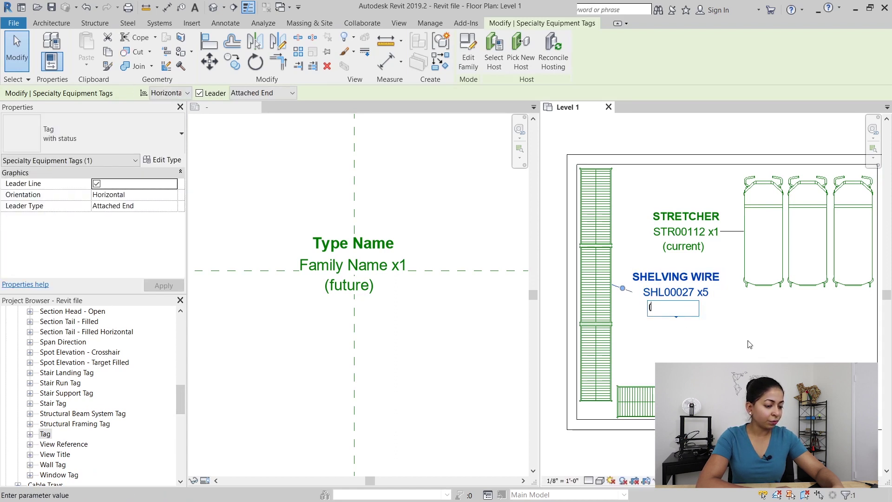
left_click(673, 344)
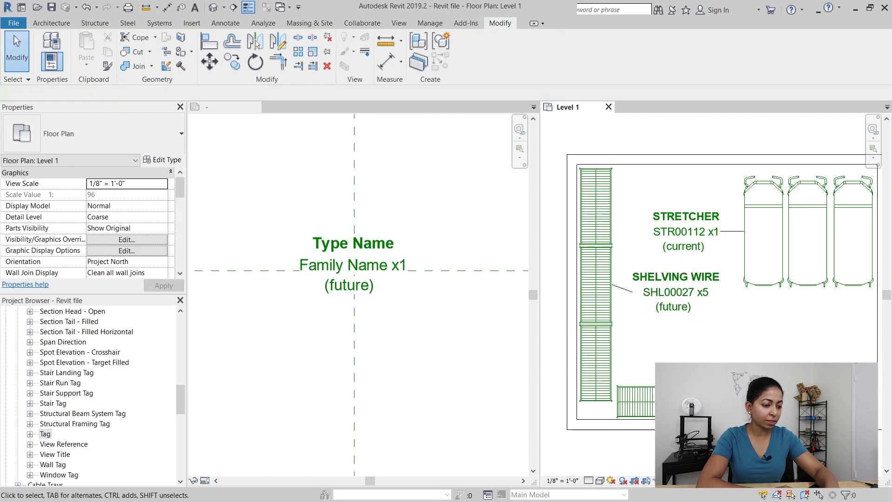
- Return the SHELVING WIRE tag on the floor plan to the "without status" type
left_click(676, 318)
left_click(105, 131)
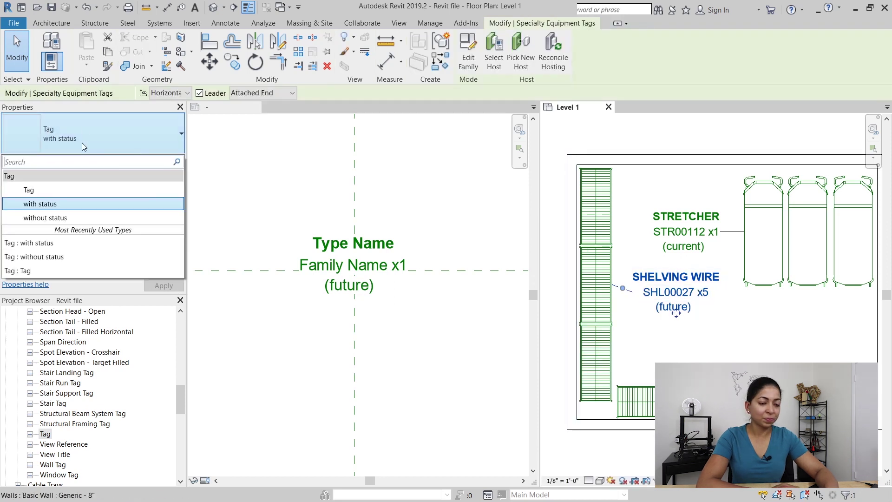
left_click(55, 218)
key("Escape")
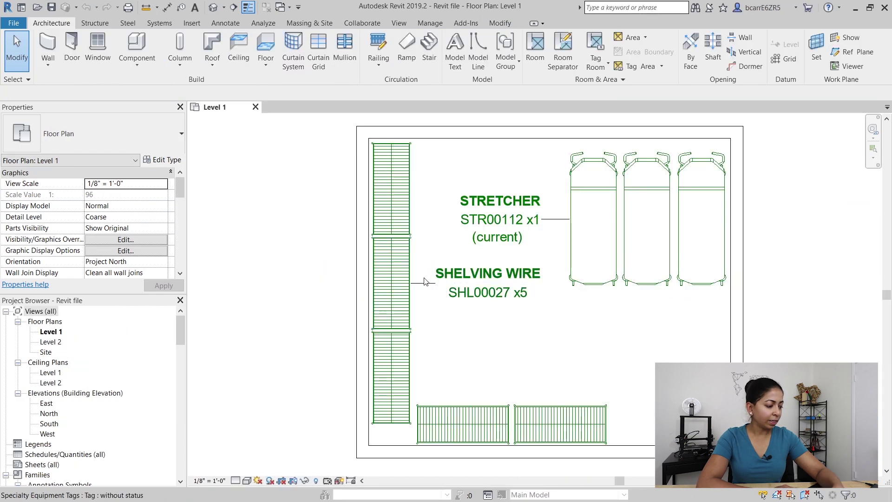
- Set the leader arrowhead of the "without status" tag type to Dot Filled 1/8"
scroll(382, 275, "up", 4)
scroll(382, 275, "down", 3)
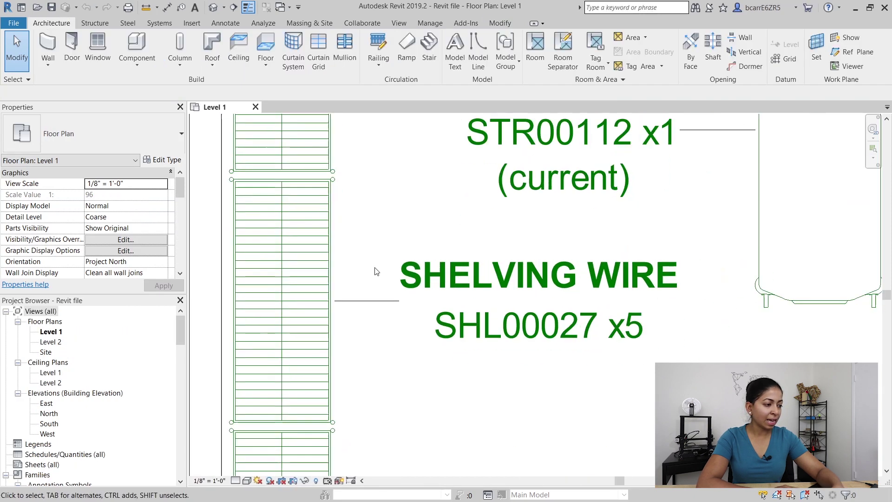
left_click(418, 275)
left_click(159, 162)
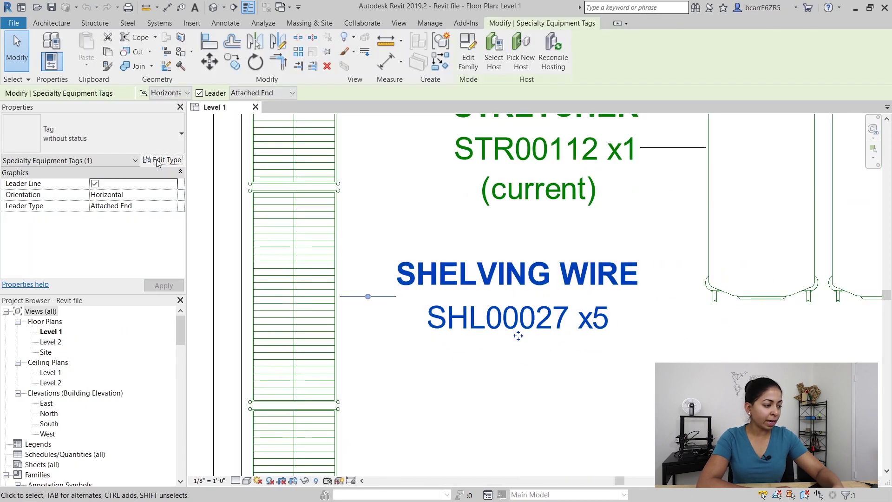
left_click(389, 172)
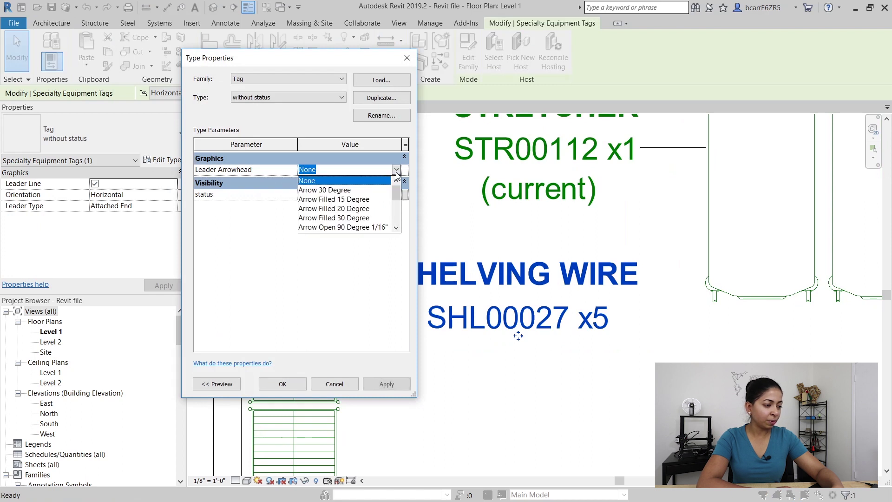
scroll(356, 212, "down", 3)
left_click(336, 228)
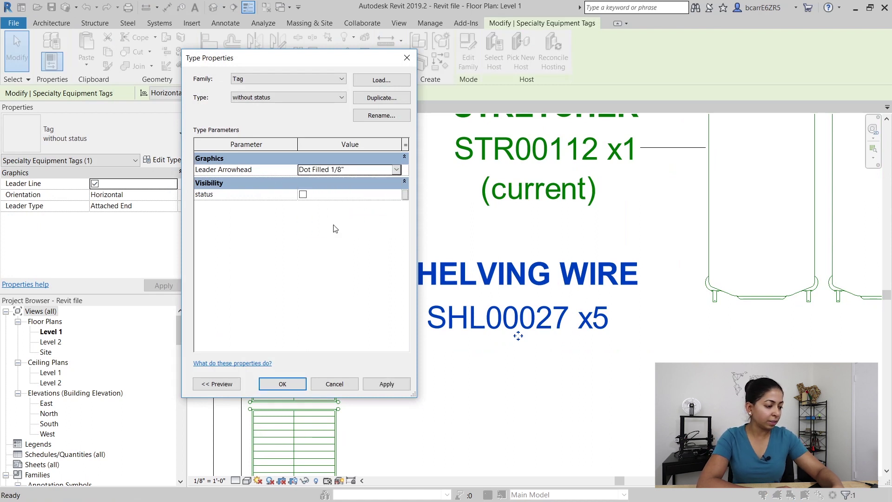
left_click(282, 384)
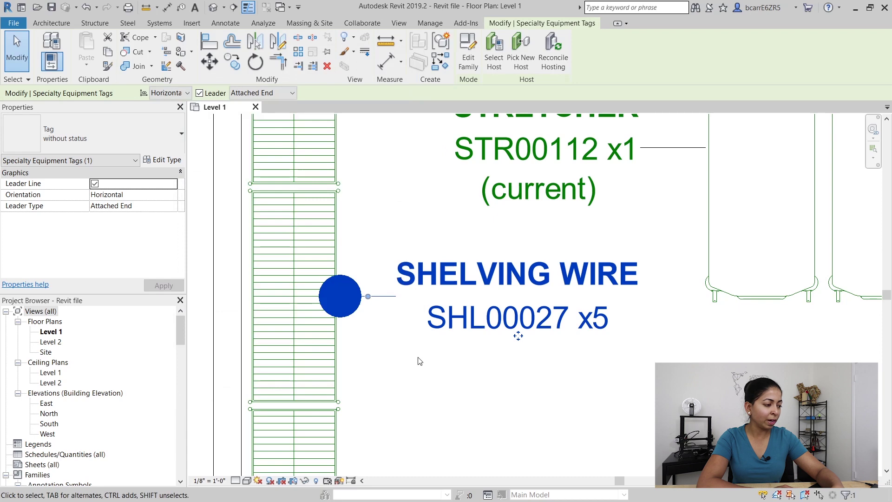
- Set the leader arrowhead of the SHELVING WIRE tag's "without status" type to Dot Filled 1/16"
scroll(425, 342, "down", 2)
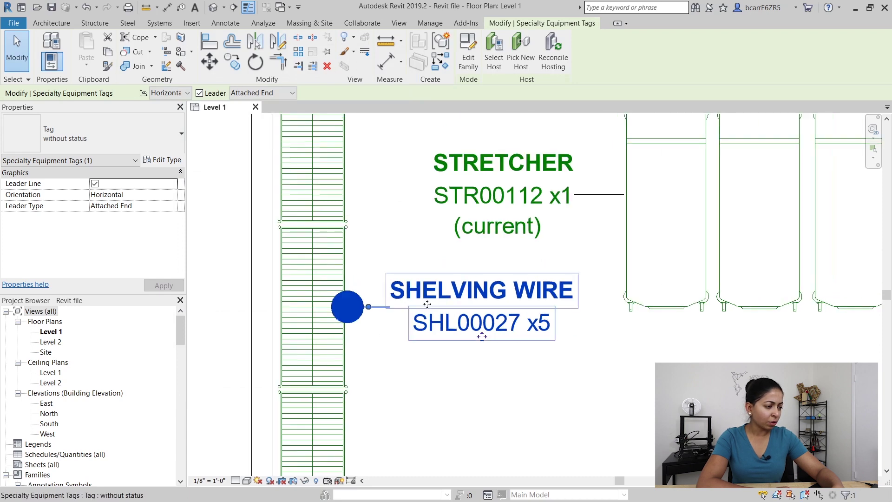
left_click(158, 160)
left_click(353, 169)
left_click(396, 169)
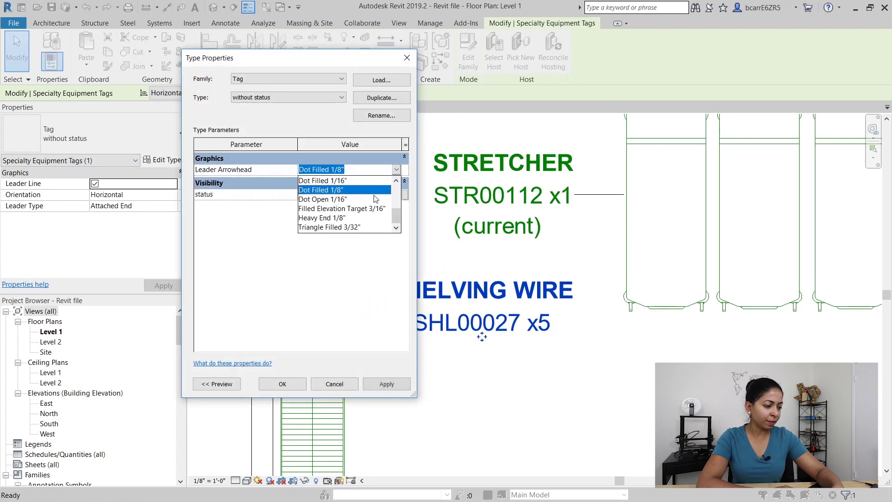
left_click(331, 186)
left_click(282, 384)
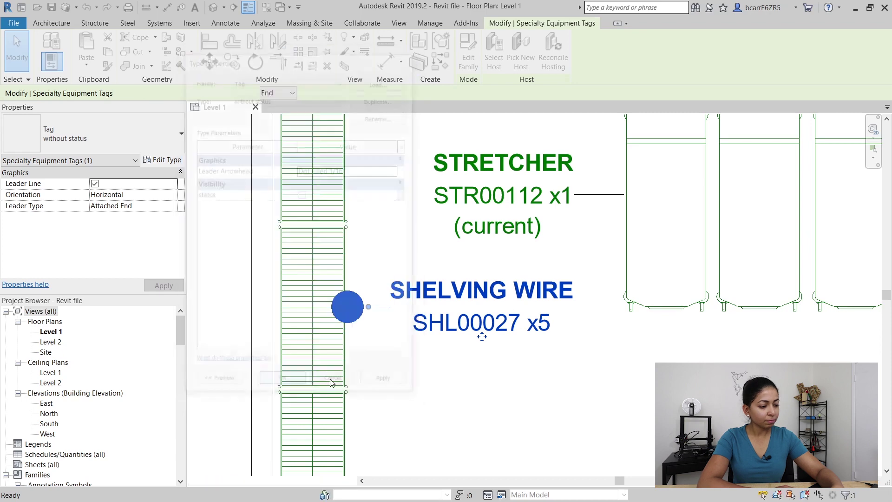
left_click(535, 396)
scroll(493, 380, "down", 2)
left_click(507, 327)
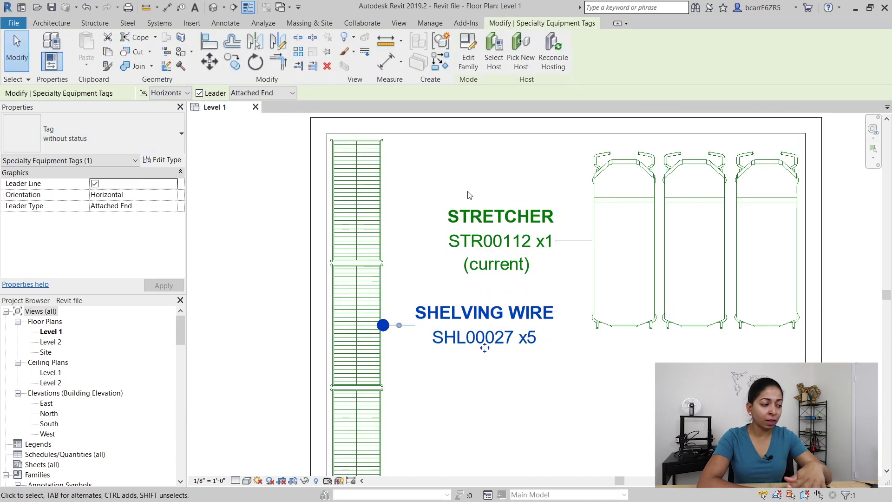
- Switch the STRETCHER tag on the floor plan to the "with status" type
left_click(501, 241)
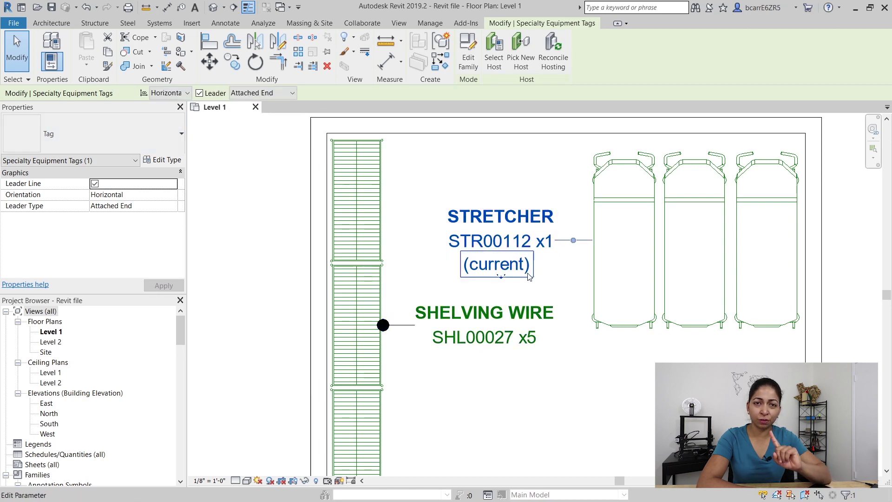
left_click(89, 139)
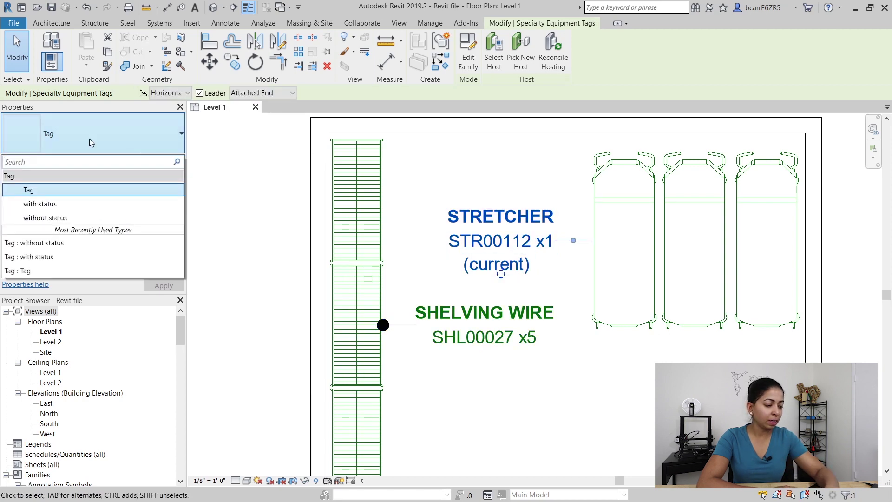
left_click(92, 208)
- Set the leader arrowhead of the "with status" tag type to Dot Filled 1/16"
left_click(167, 160)
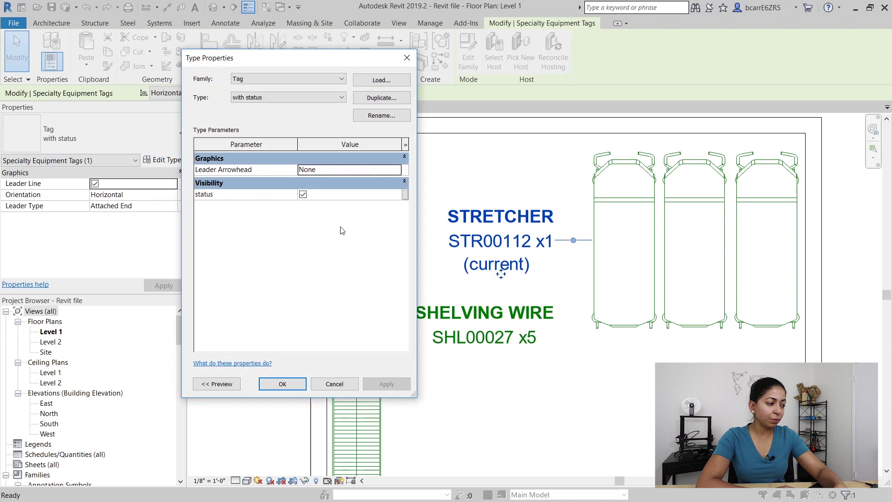
left_click(398, 169)
scroll(338, 224, "down", 4)
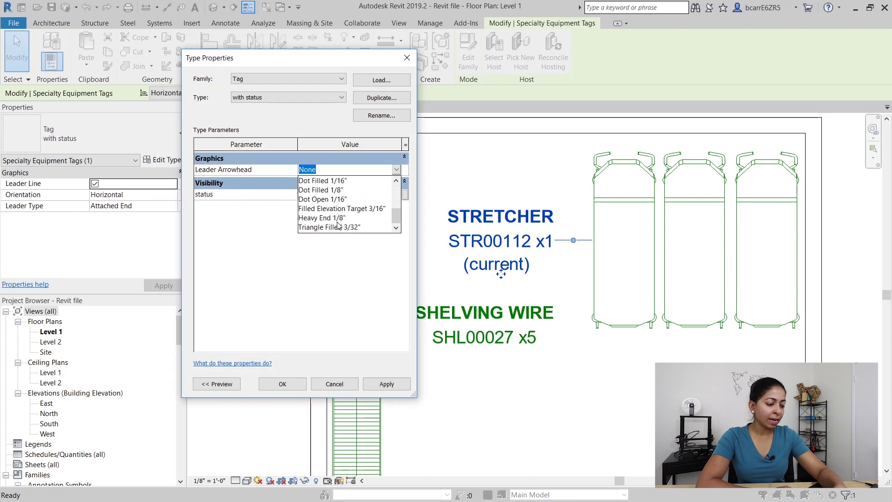
left_click(325, 190)
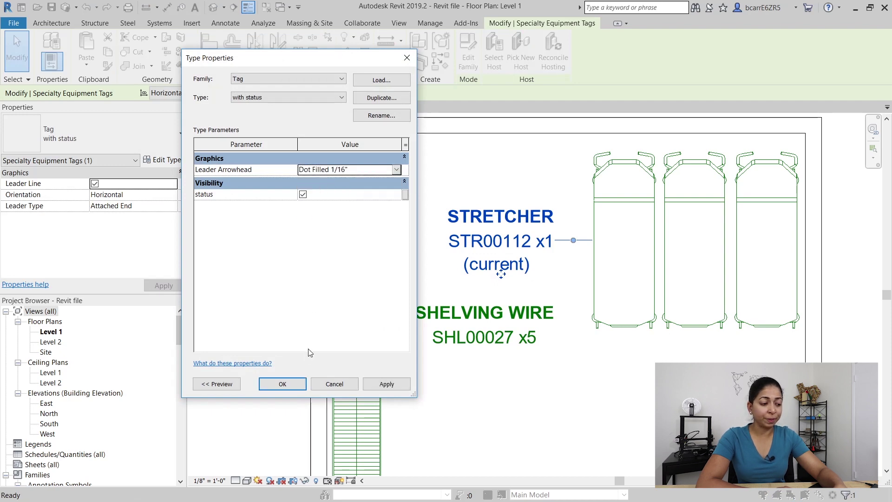
left_click(283, 384)
key("Escape")
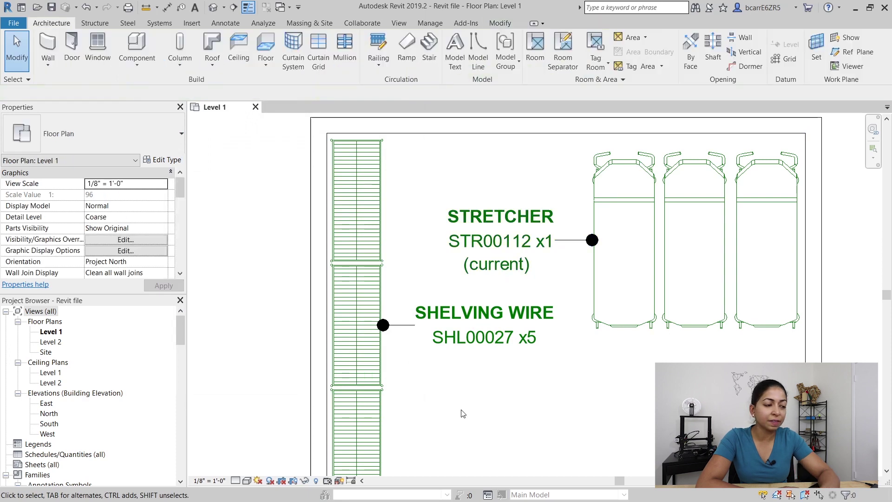
- Set the line color of the Specialty Equipment Tags annotation category to Red in the project's Object Styles
scroll(569, 396, "down", 1)
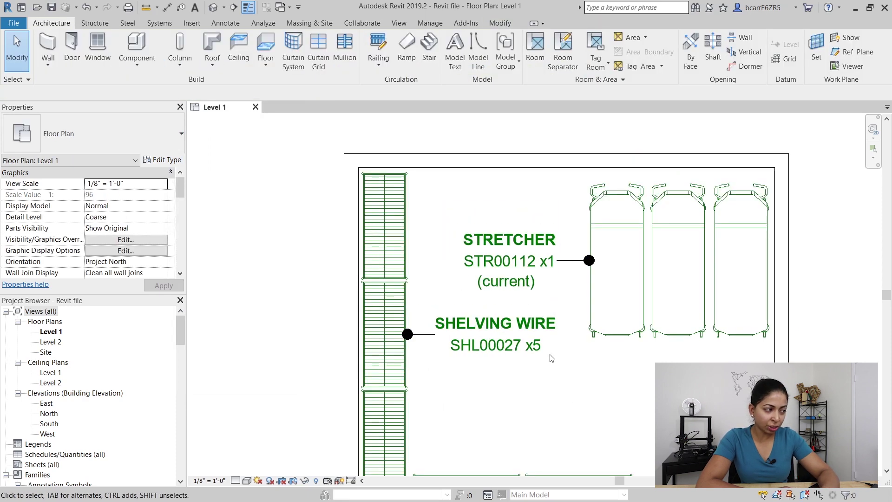
scroll(537, 312, "up", 1)
left_click(430, 22)
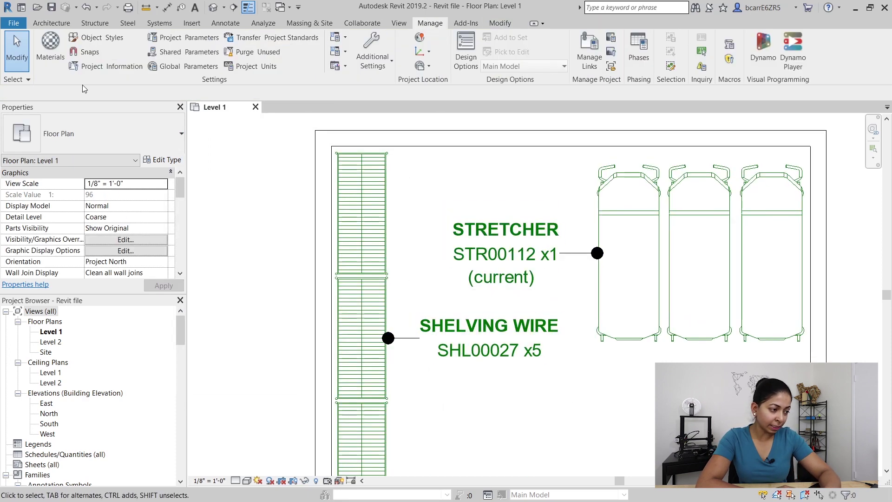
left_click(99, 40)
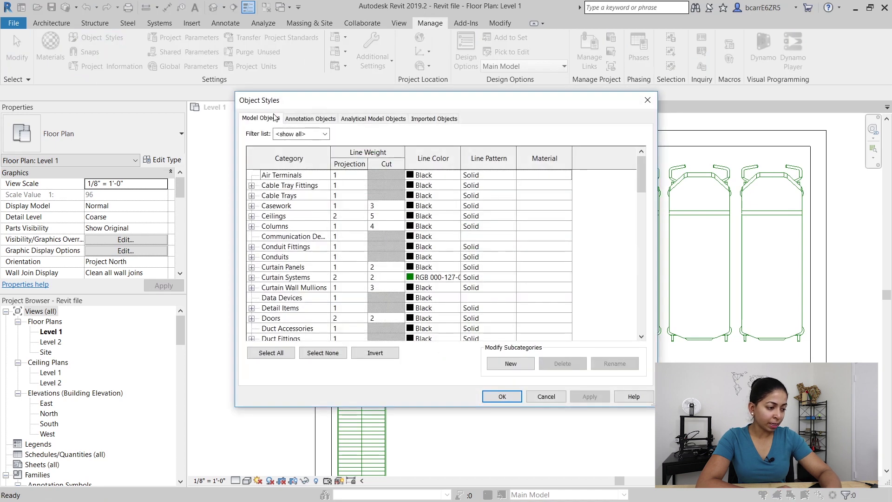
left_click(300, 119)
left_click(293, 206)
key("s")
scroll(307, 265, "down", 2)
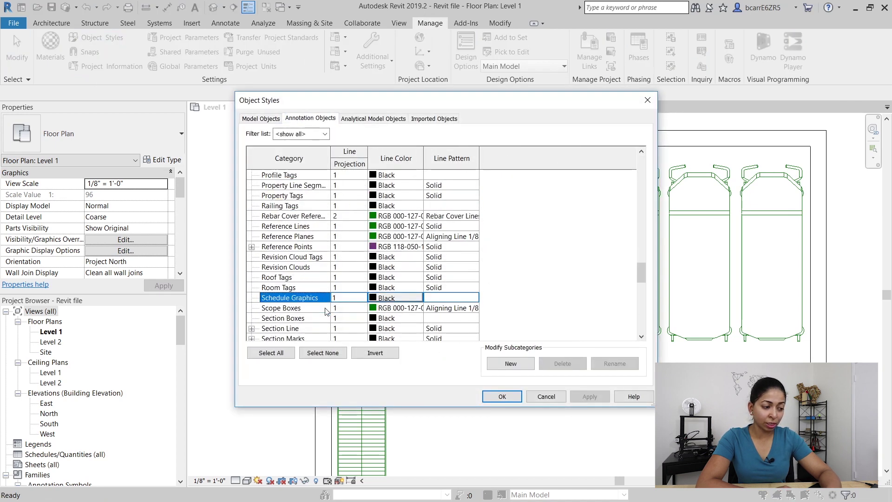
scroll(327, 311, "down", 7)
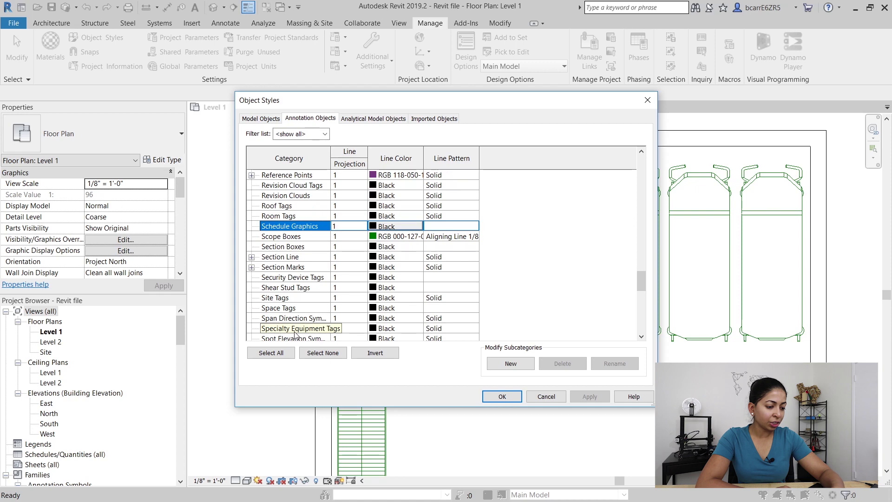
left_click(295, 329)
scroll(296, 334, "down", 1)
left_click(382, 321)
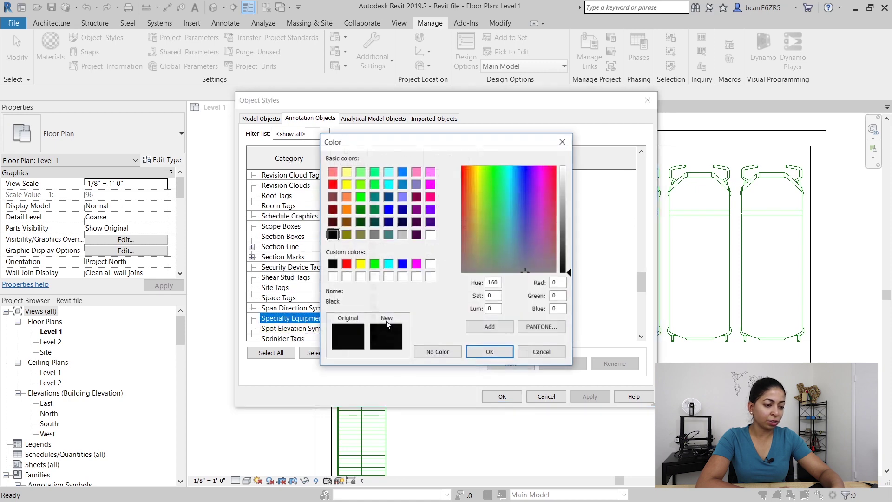
left_click(352, 264)
left_click(476, 355)
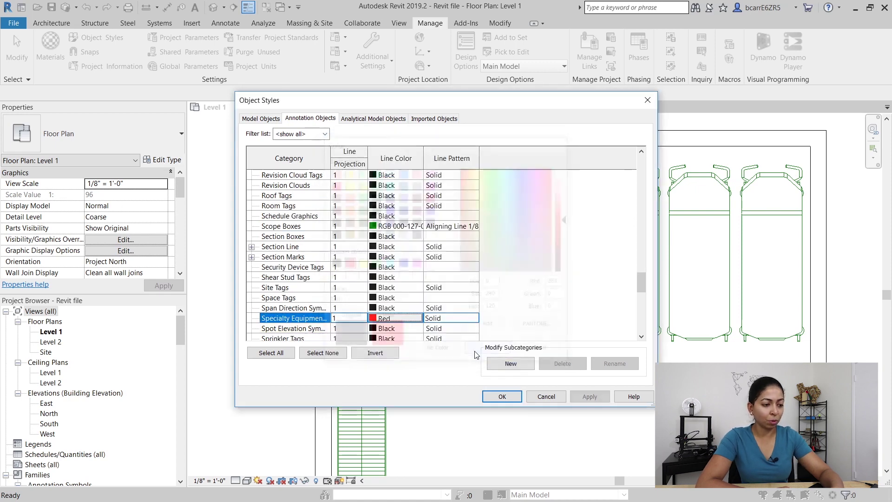
left_click(501, 398)
- Set the line color of the Specialty Equipment Tags annotation category to the basic dark green with green value 128 in Object Styles
scroll(543, 425, "down", 3)
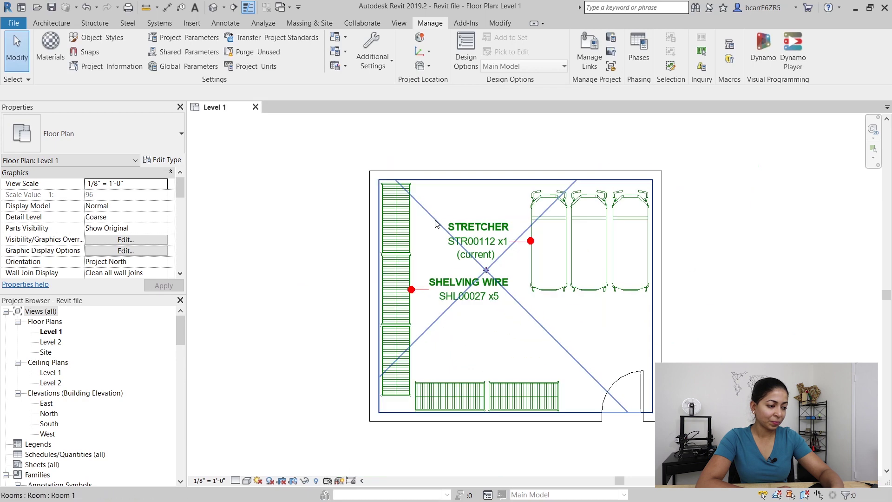
left_click(95, 37)
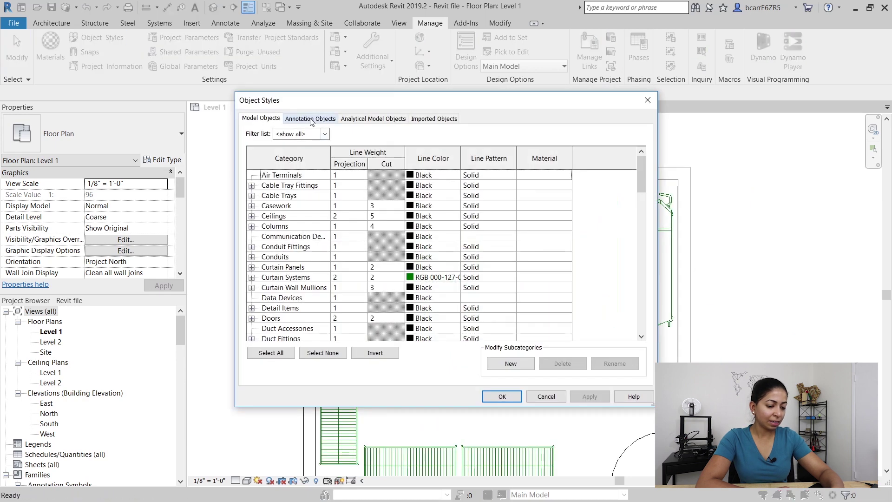
left_click(310, 120)
scroll(385, 298, "down", 12)
left_click(385, 307)
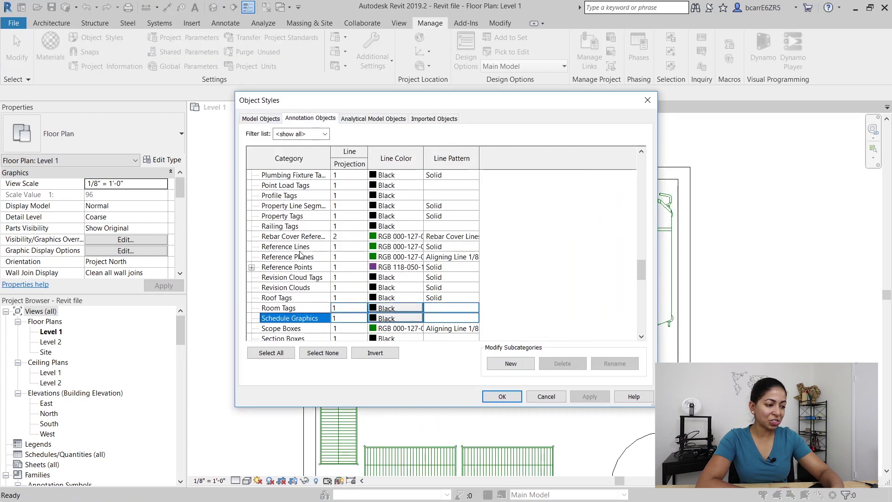
scroll(386, 292, "down", 2)
scroll(403, 293, "down", 2)
left_click(390, 318)
left_click(390, 319)
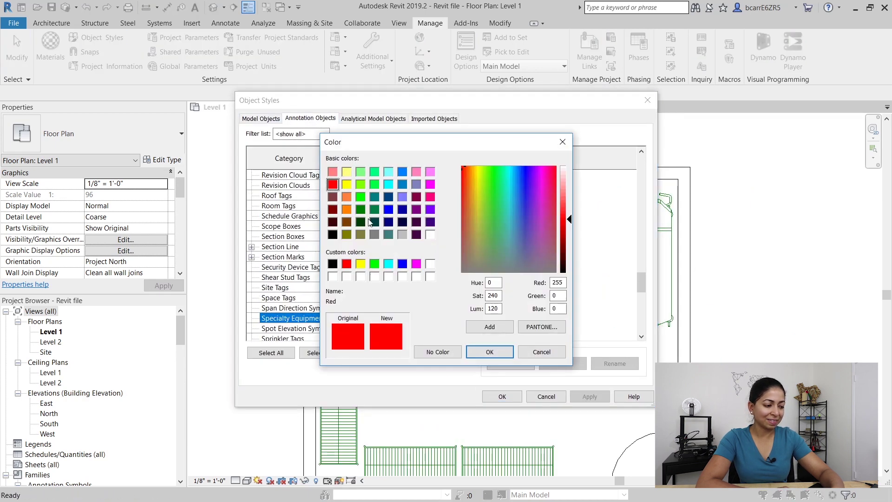
left_click(361, 209)
left_click(469, 351)
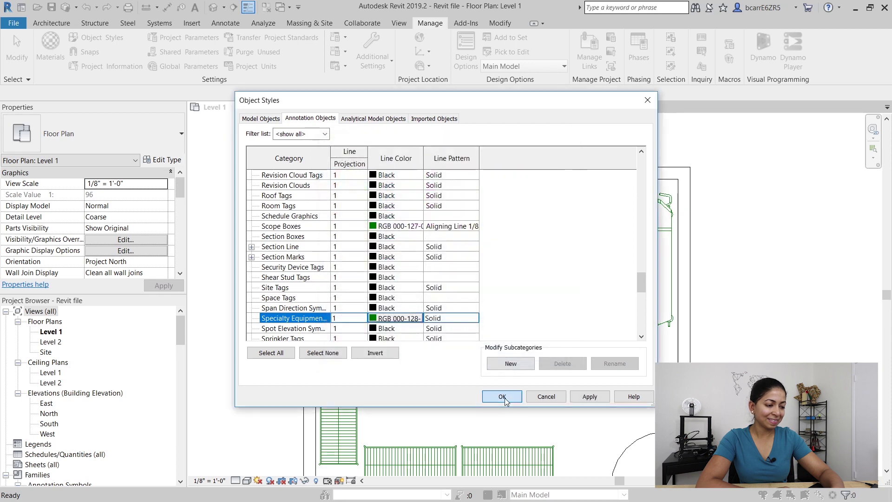
left_click(502, 397)
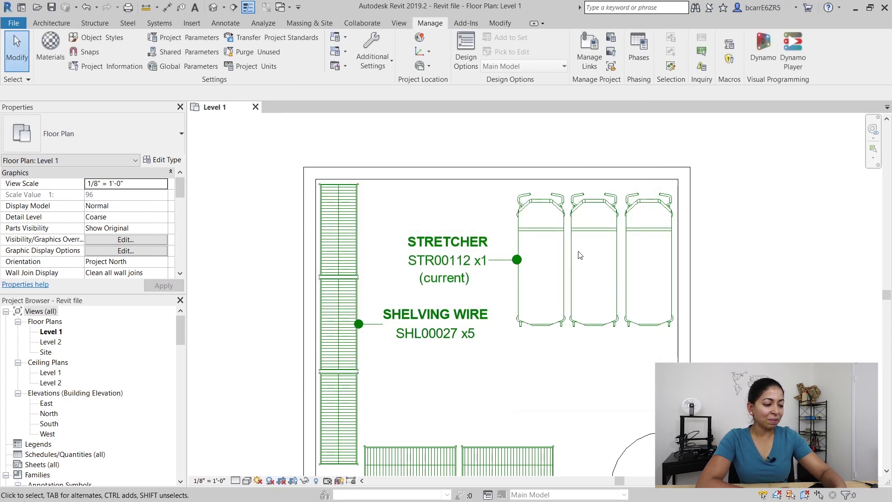
scroll(580, 255, "down", 3)
scroll(590, 251, "up", 3)
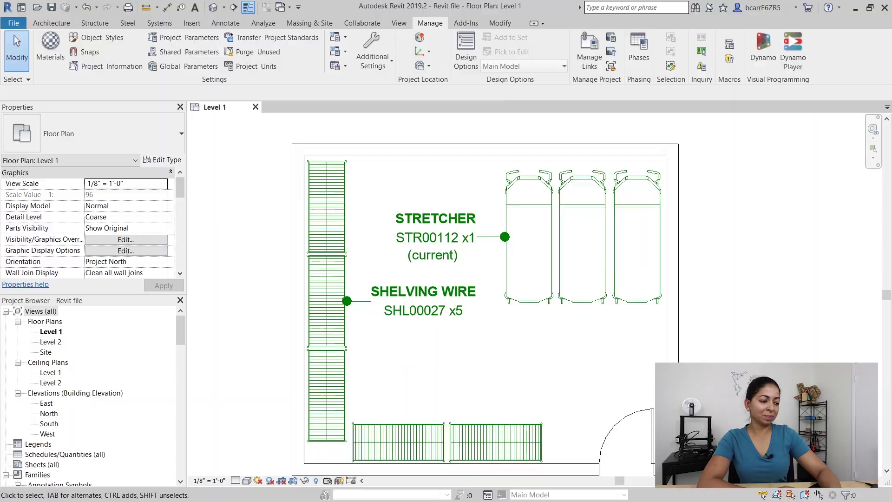